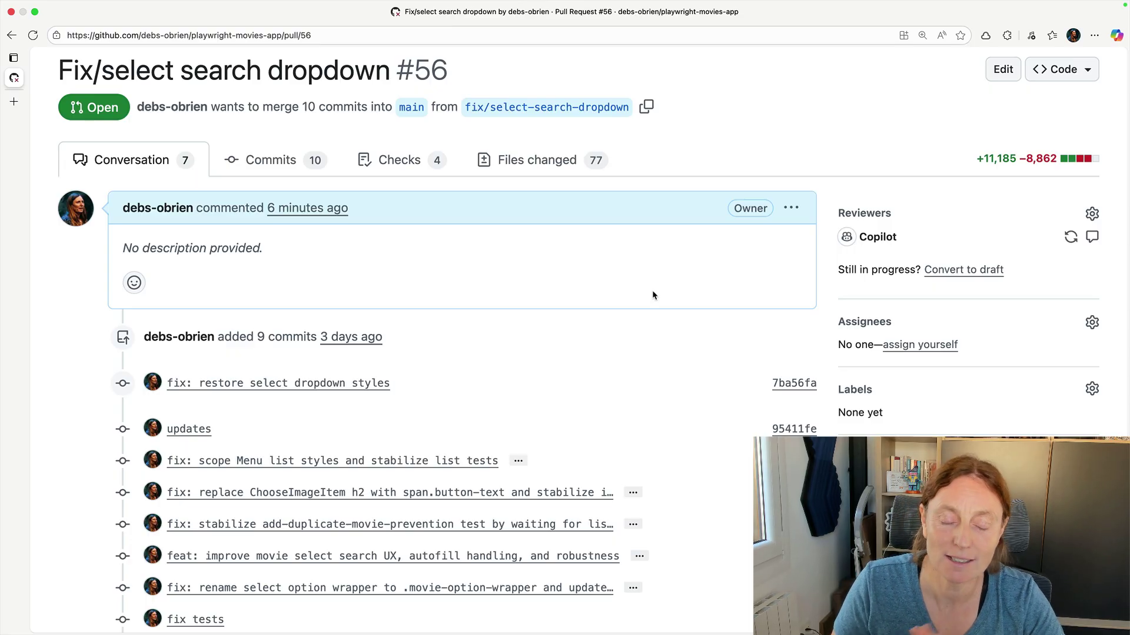
pyautogui.scroll(-2, 653, 293)
pyautogui.scroll(-1, 652, 295)
pyautogui.scroll(-2, 652, 294)
pyautogui.scroll(-1, 652, 294)
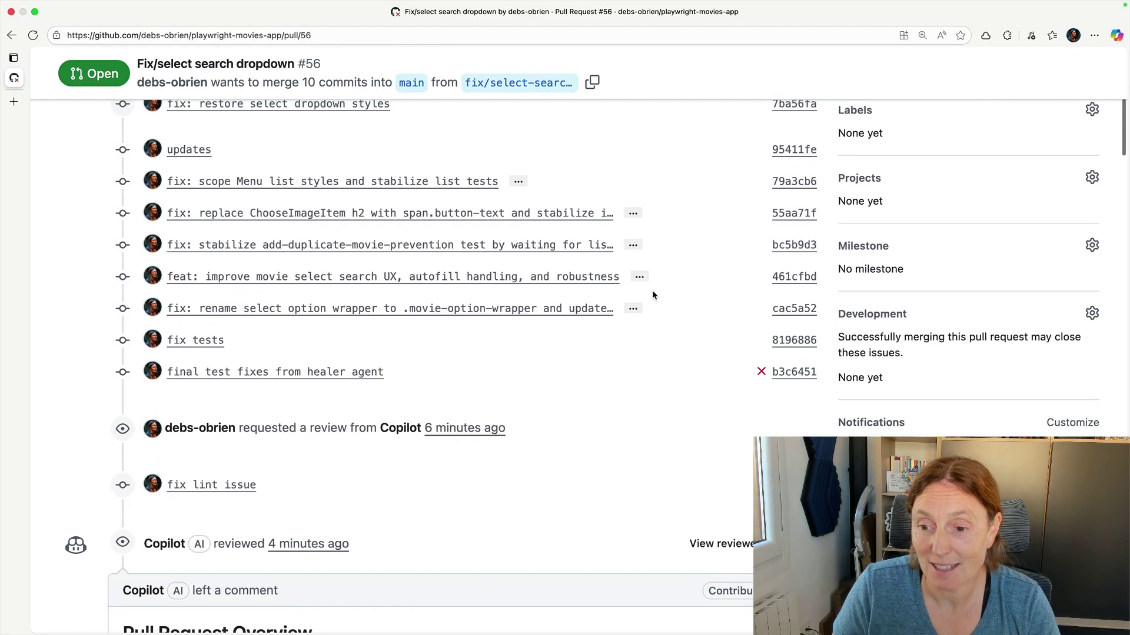
pyautogui.scroll(-1, 652, 295)
pyautogui.scroll(-2, 653, 294)
pyautogui.scroll(-1, 652, 295)
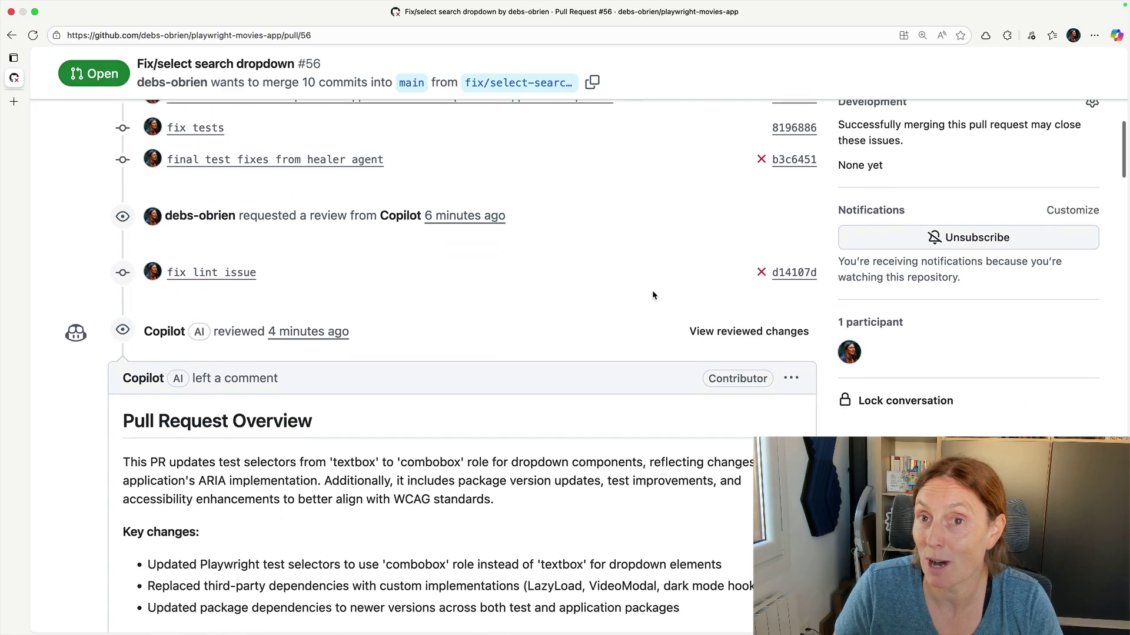
pyautogui.scroll(-1, 652, 295)
pyautogui.scroll(-2, 652, 295)
pyautogui.scroll(-1, 530, 288)
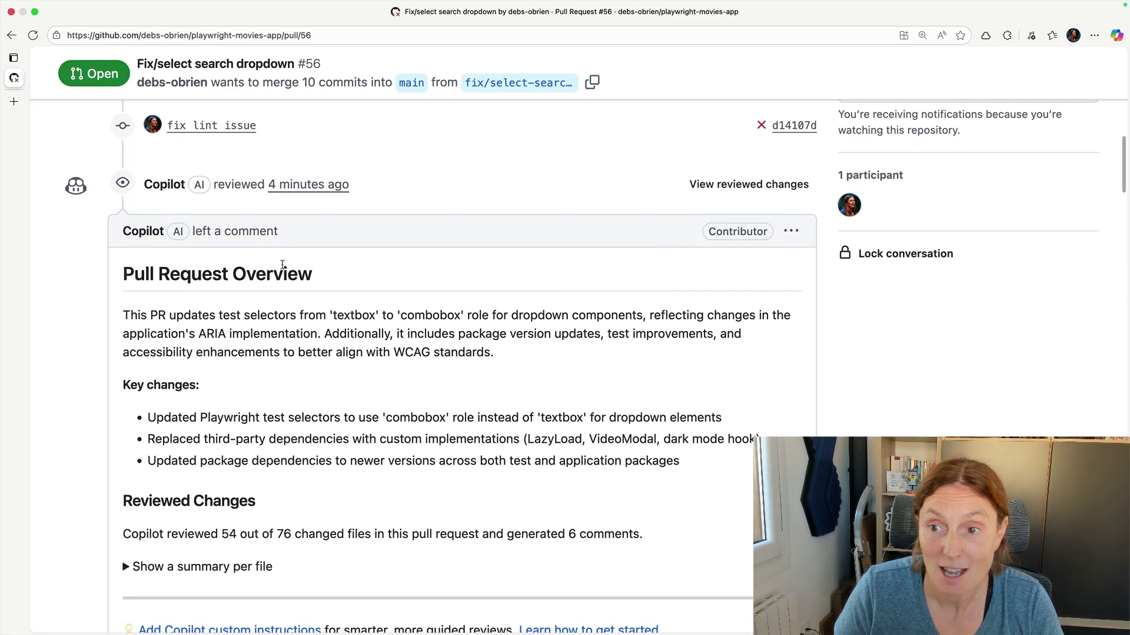
pyautogui.scroll(6, 282, 265)
pyautogui.scroll(3, 495, 238)
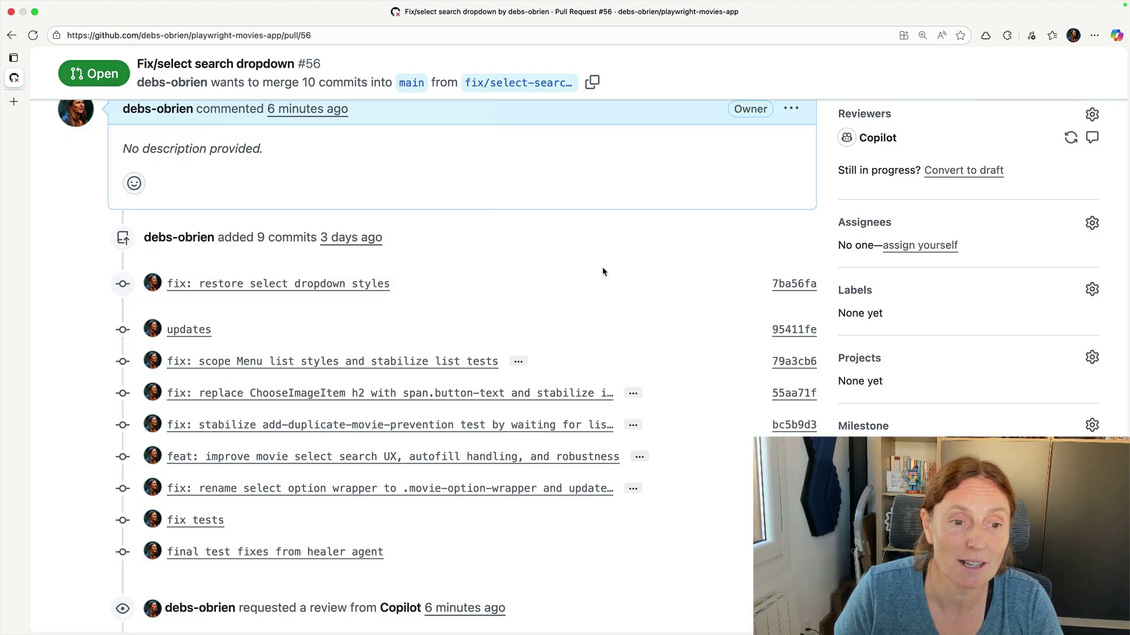
pyautogui.scroll(-3, 603, 269)
pyautogui.scroll(-3, 603, 270)
pyautogui.scroll(-3, 603, 270)
pyautogui.scroll(-3, 603, 269)
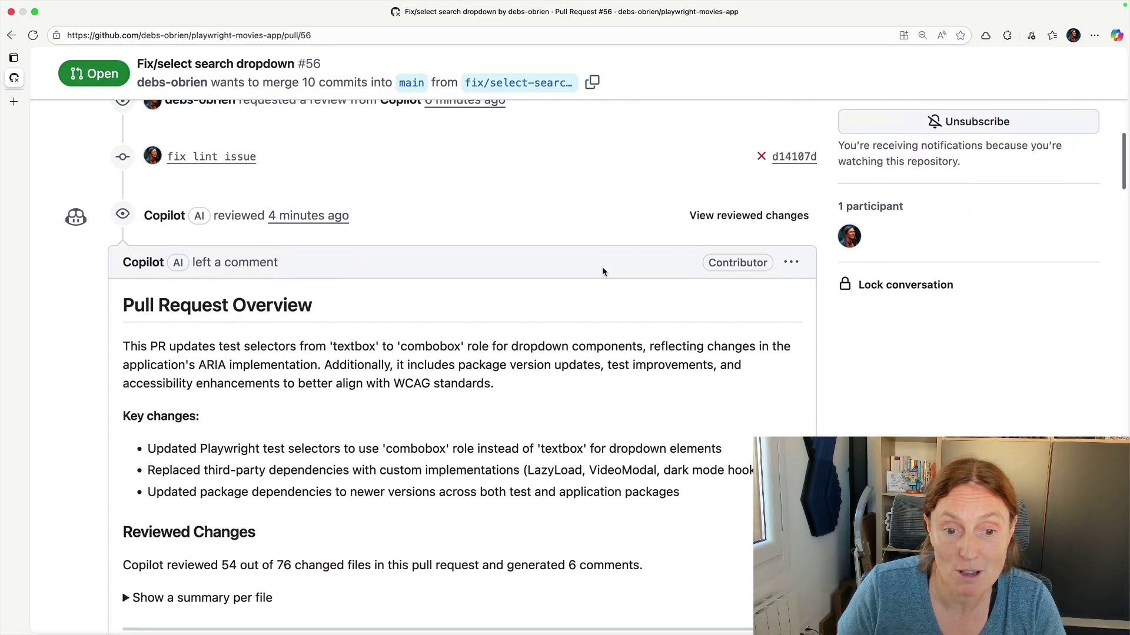
pyautogui.scroll(-1, 603, 270)
pyautogui.scroll(-2, 603, 271)
pyautogui.scroll(-2, 603, 271)
pyautogui.scroll(-1, 603, 271)
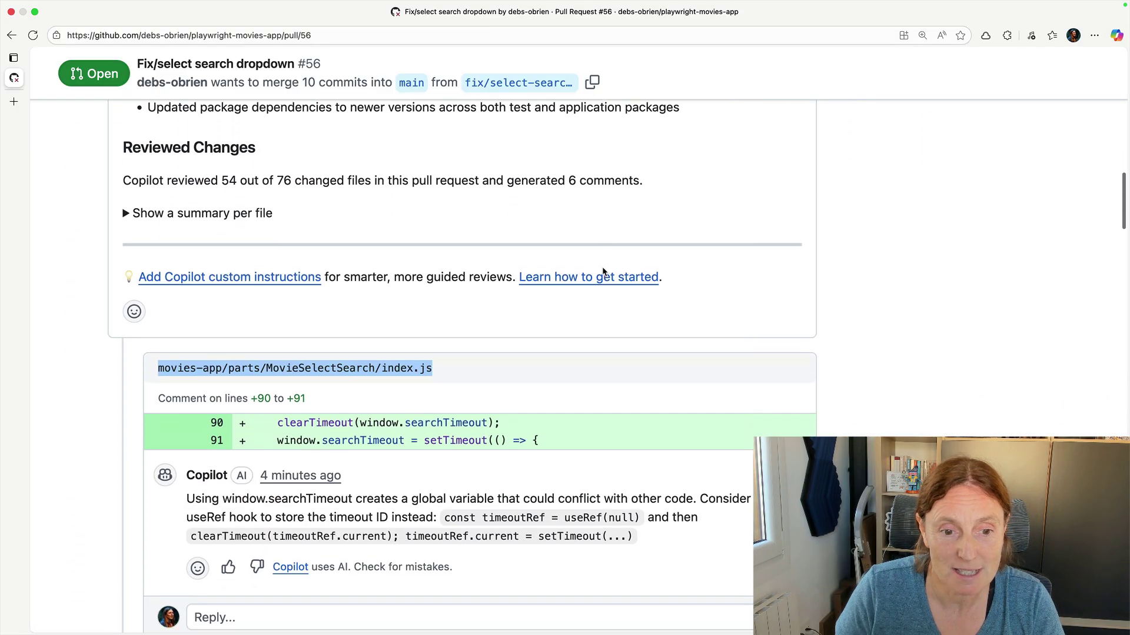
pyautogui.scroll(-2, 603, 271)
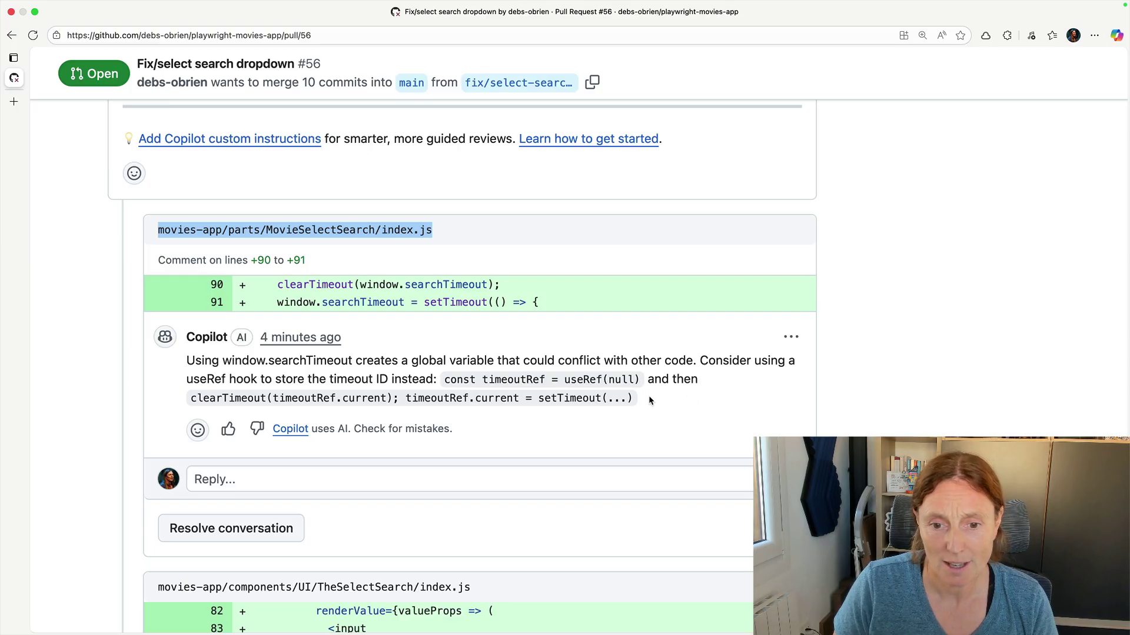
# Copy Copilot's window.searchTimeout comment text and switch to the VS Code workspace.
pyautogui.moveTo(649, 395); pyautogui.dragTo(183, 359)
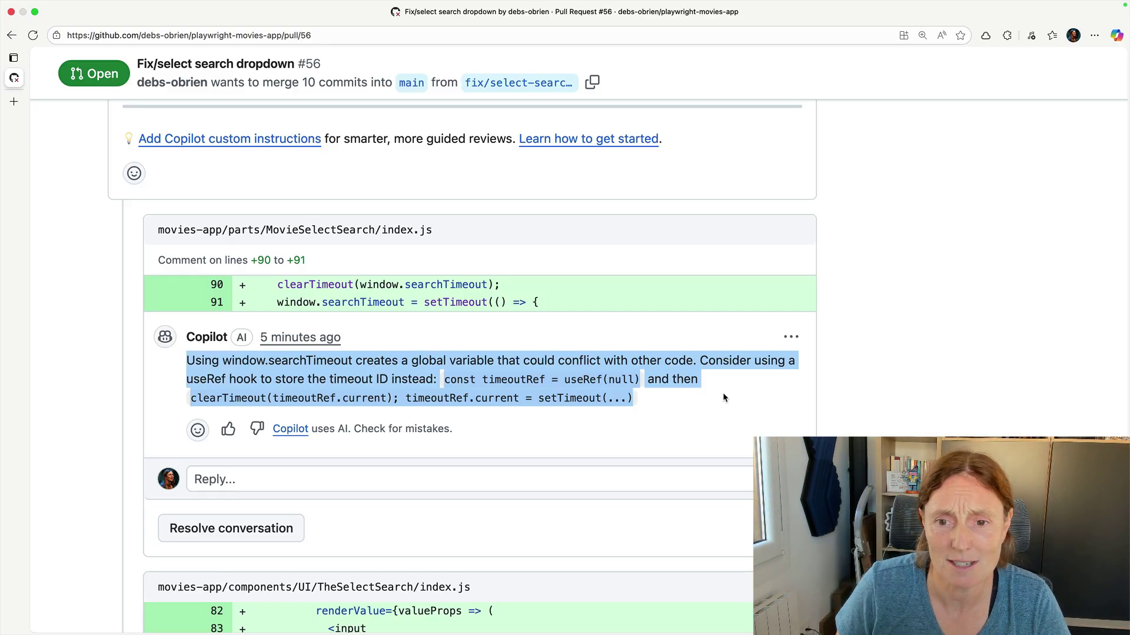
pyautogui.hotkey('ctrl', 'Right')
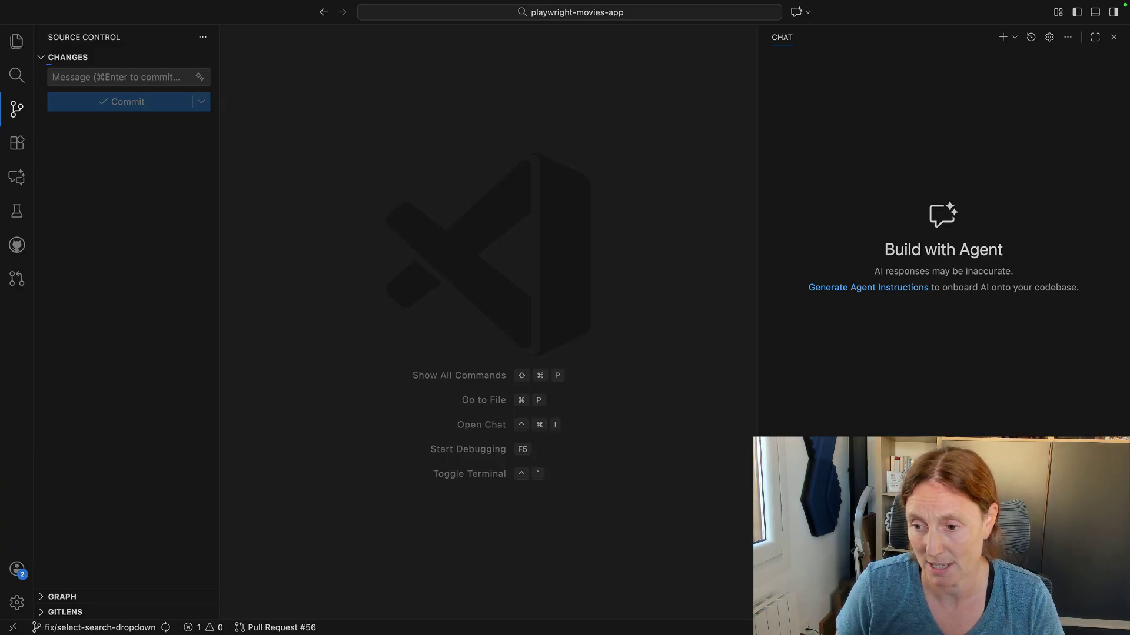
# Send the VS Code agent Copilot's comment with the MovieSelectSearch/index.js file path.
pyautogui.hotkey('ctrl', 'Left')
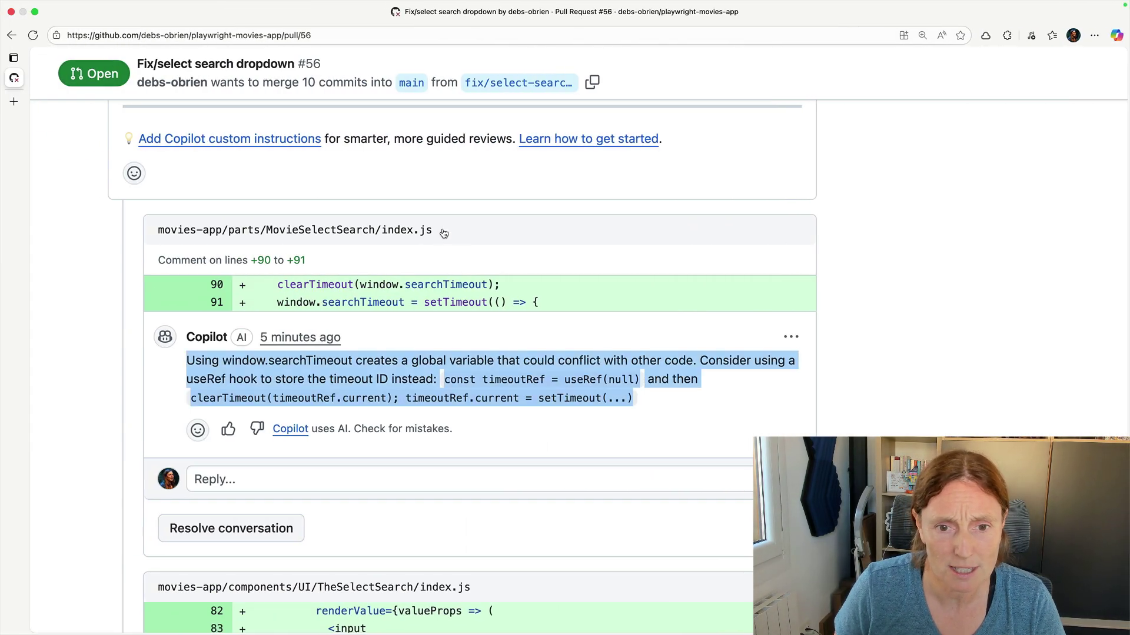
pyautogui.moveTo(443, 233); pyautogui.dragTo(162, 230)
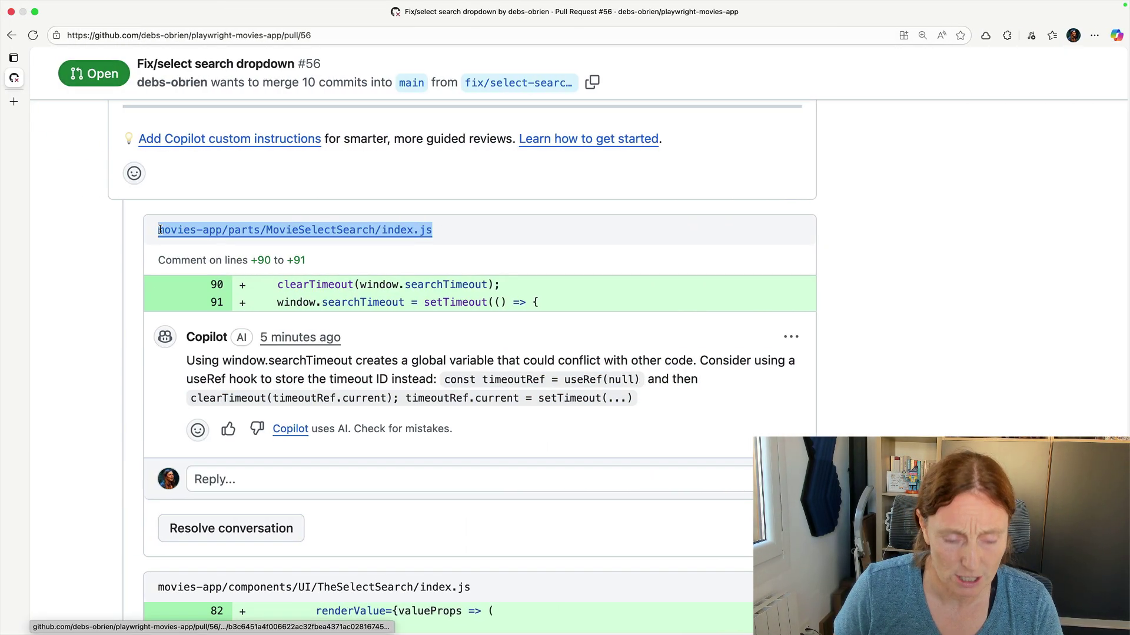
pyautogui.hotkey('ctrl', 'Right')
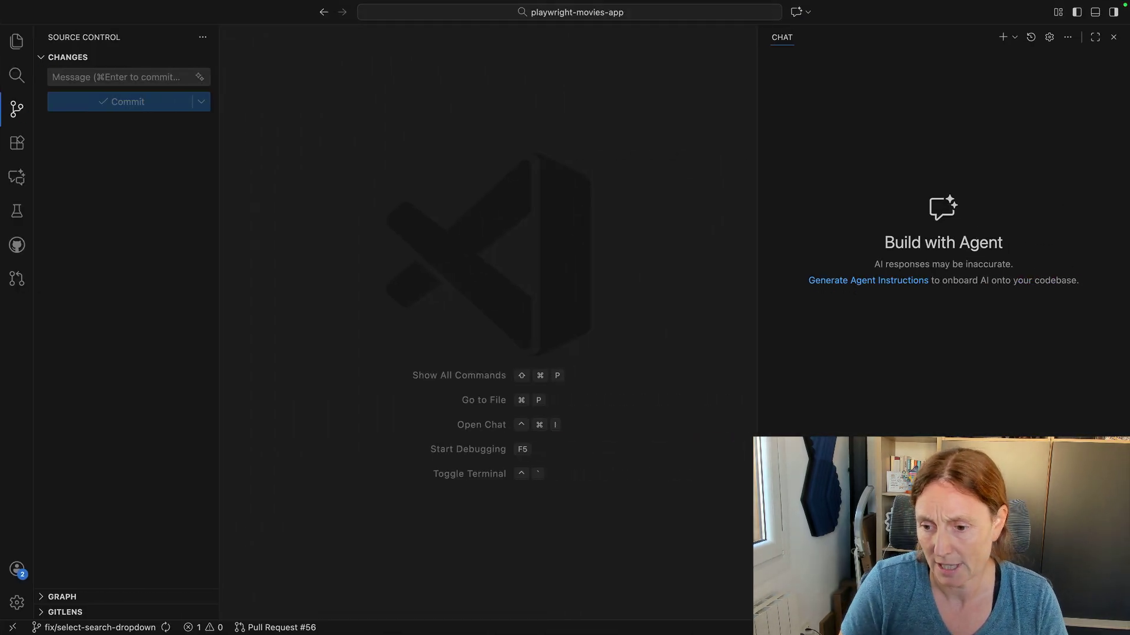
pyautogui.press('Return')
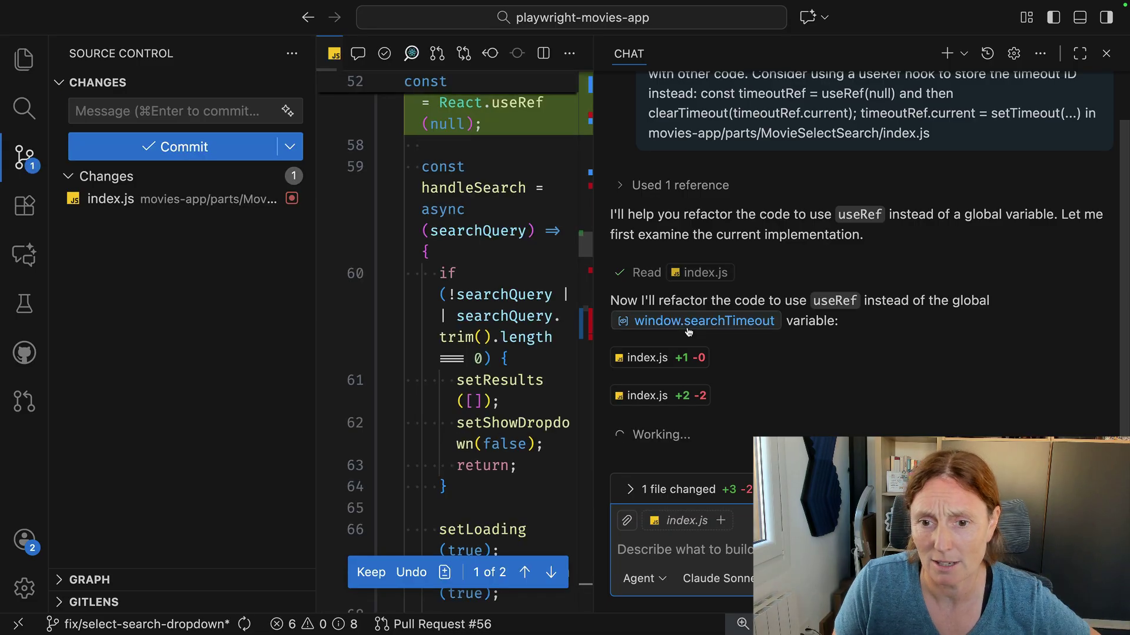
# Review the timeoutRef.current diff in index.js and keep the agent's edits.
pyautogui.moveTo(316, 254); pyautogui.dragTo(44, 251)
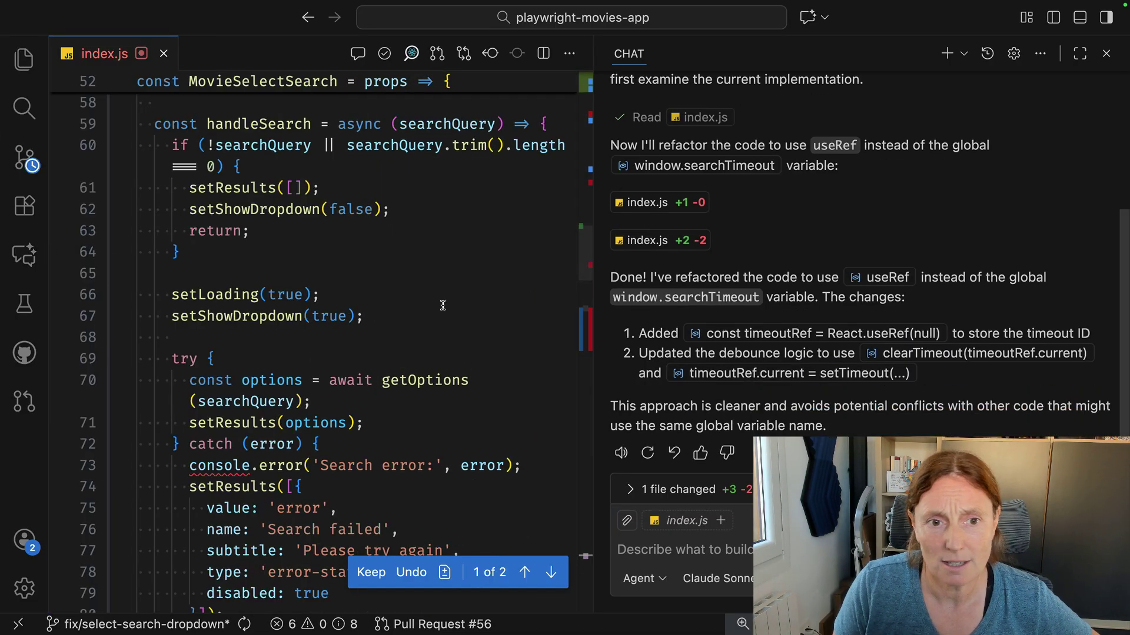
pyautogui.scroll(3, 442, 306)
pyautogui.scroll(1, 388, 256)
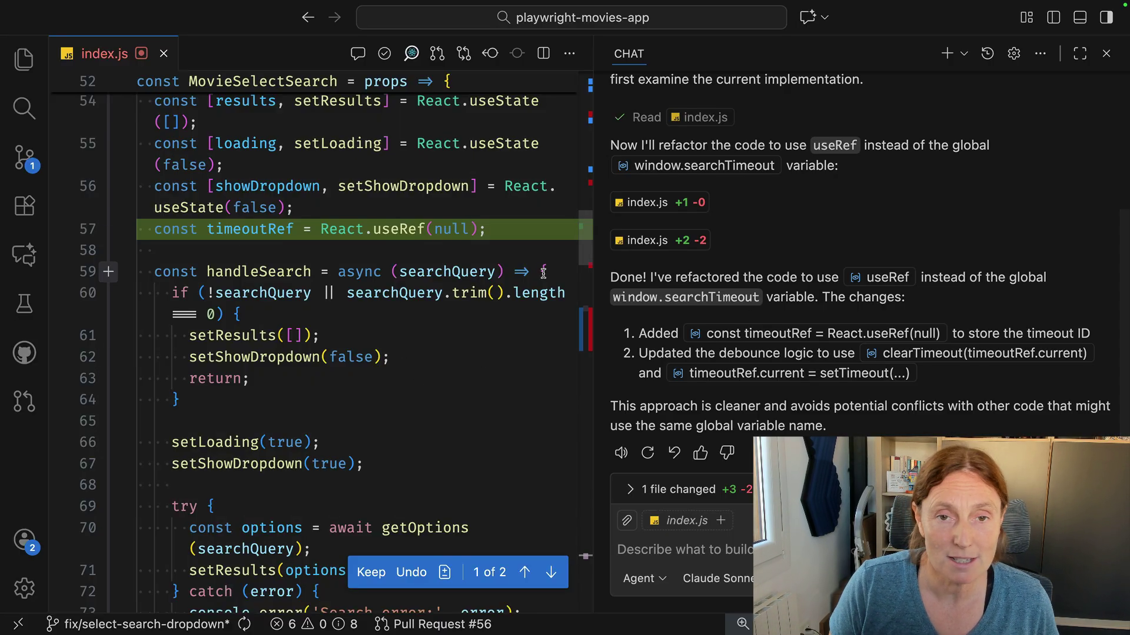
pyautogui.scroll(-1, 521, 343)
pyautogui.scroll(-2, 516, 354)
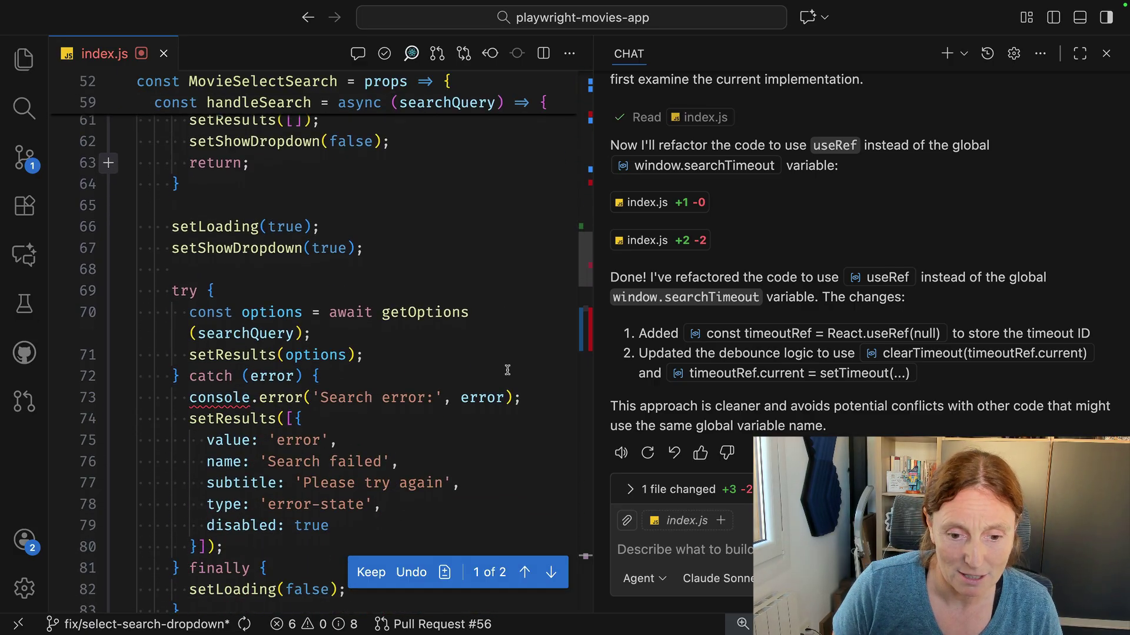
pyautogui.scroll(-3, 508, 370)
pyautogui.scroll(-2, 508, 370)
pyautogui.scroll(-3, 508, 370)
pyautogui.scroll(-1, 507, 373)
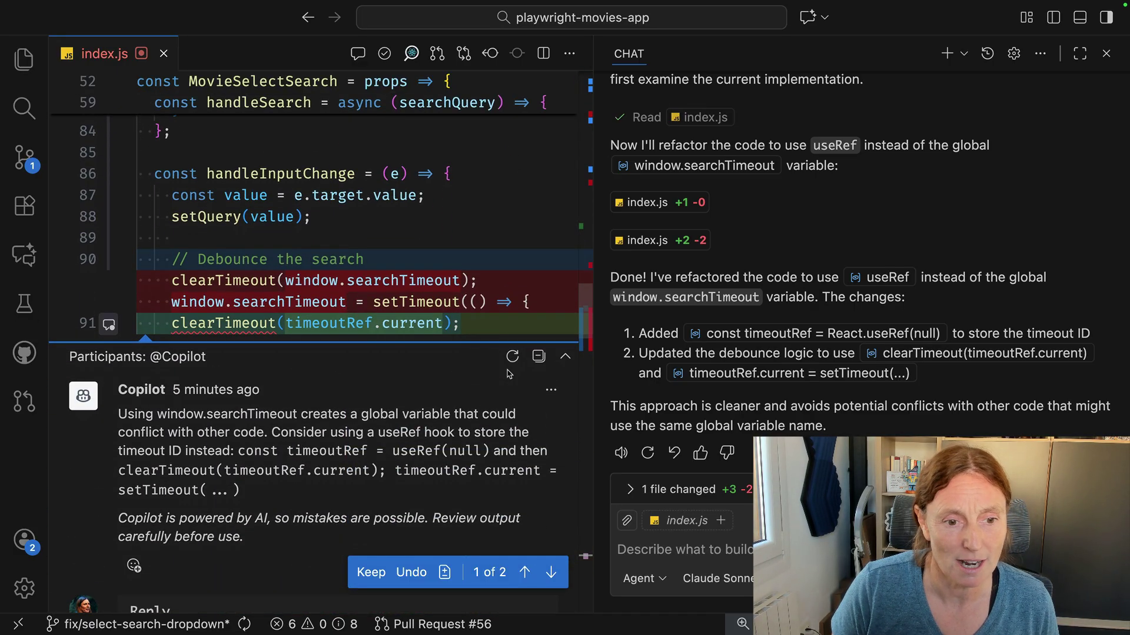
pyautogui.scroll(-1, 508, 374)
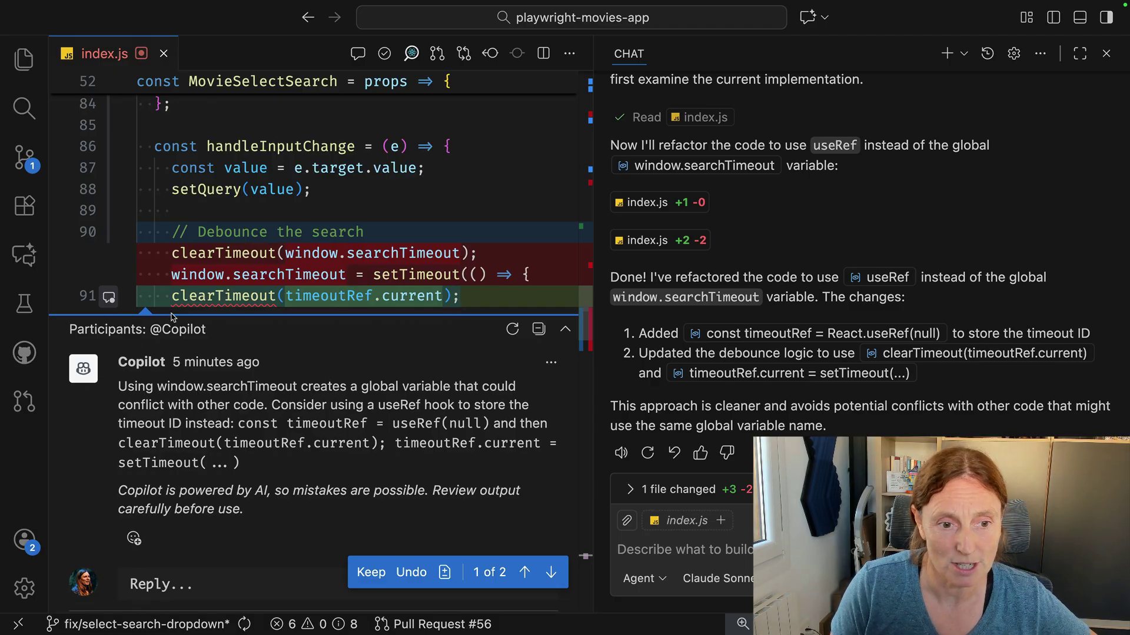
pyautogui.click(564, 330)
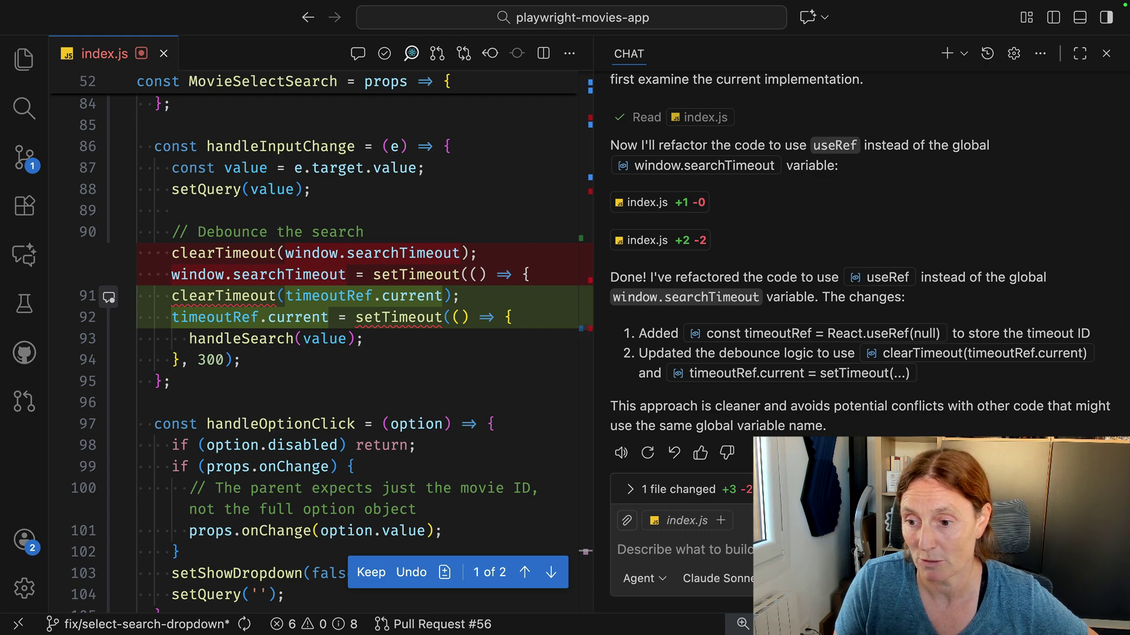
pyautogui.press('super+y')
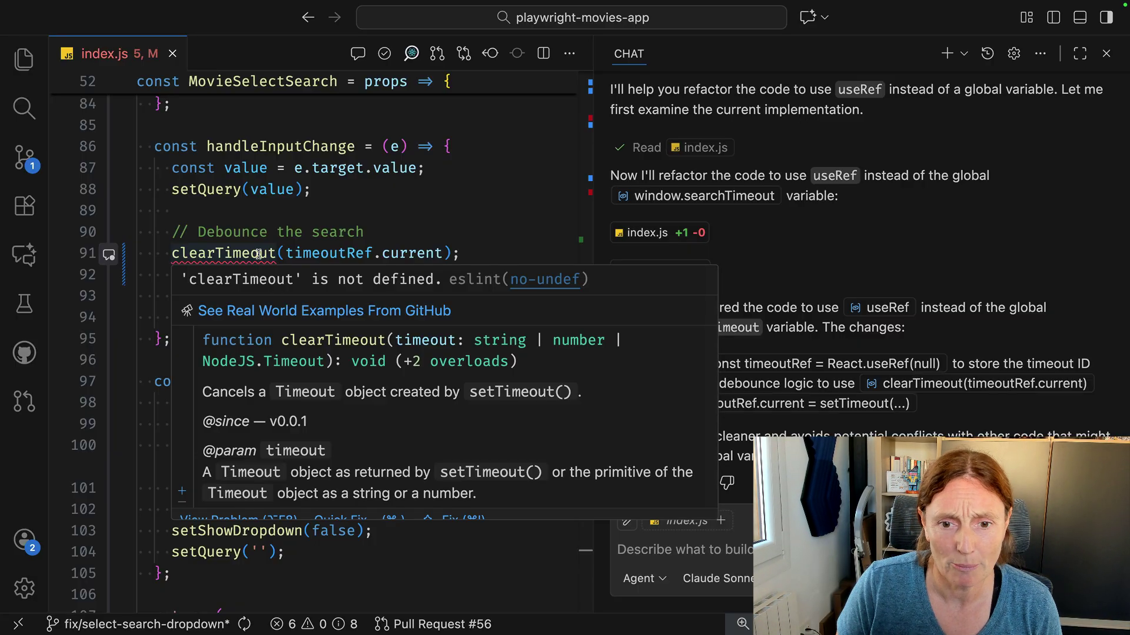
# Ask the agent to check index.js for ESLint errors, then return to the GitHub PR.
pyautogui.click(749, 546)
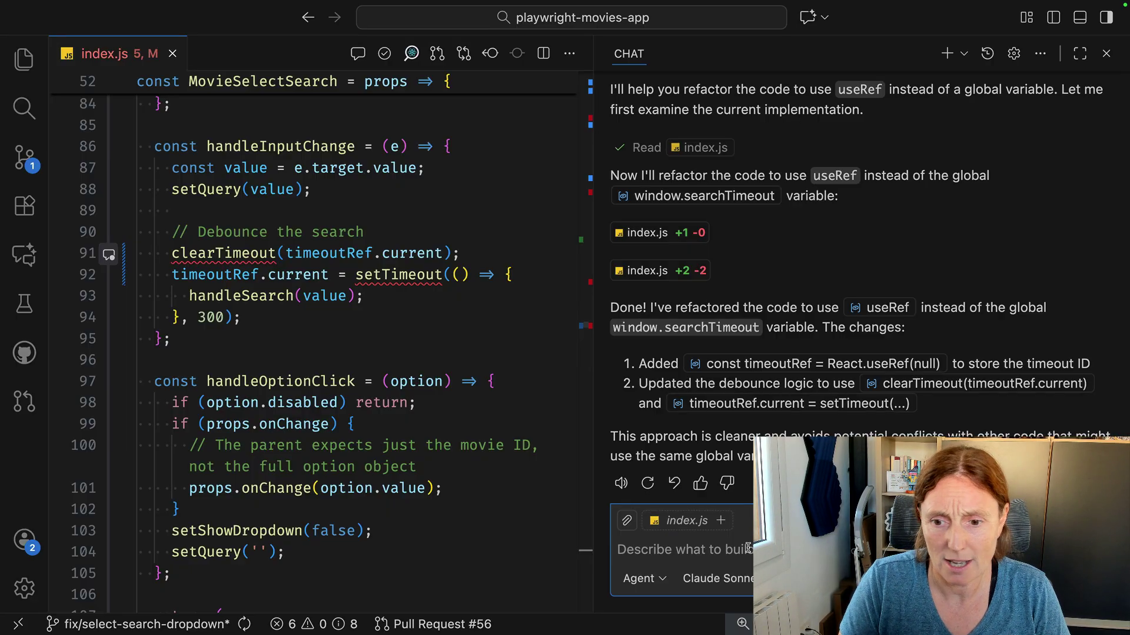
pyautogui.write('eslint for this file seem')
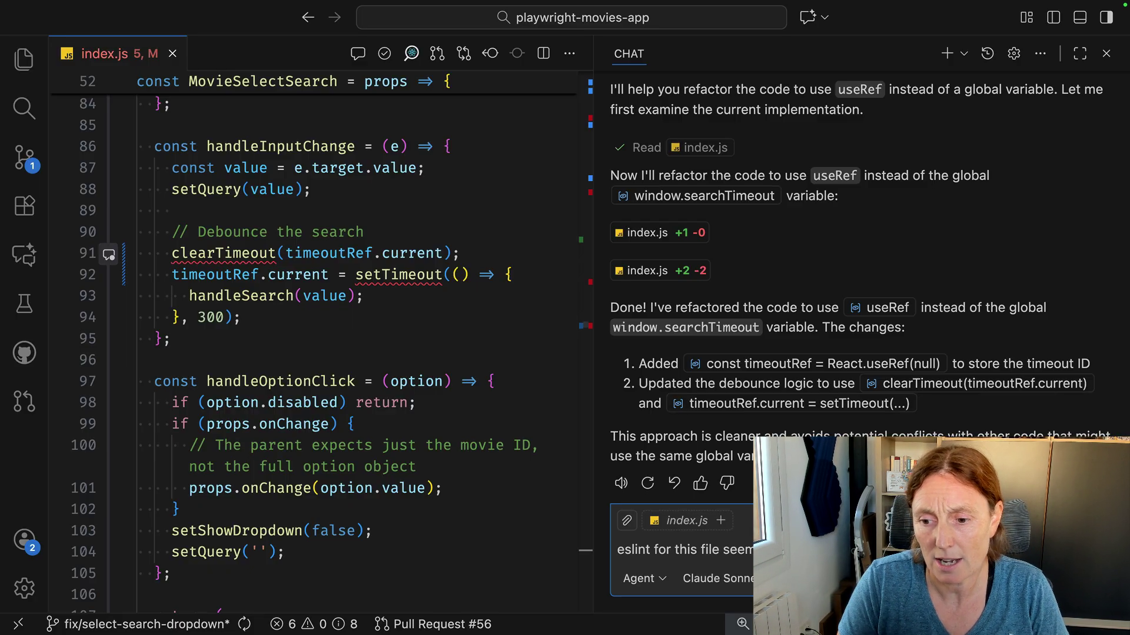
pyautogui.press('Return')
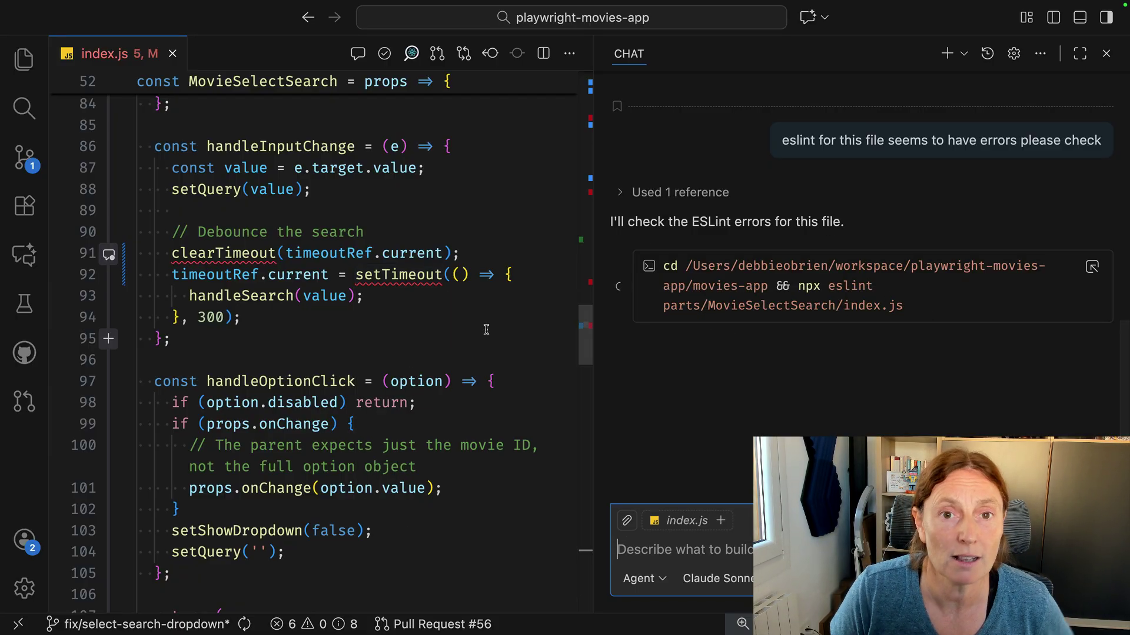
pyautogui.hotkey('ctrl', 'Left')
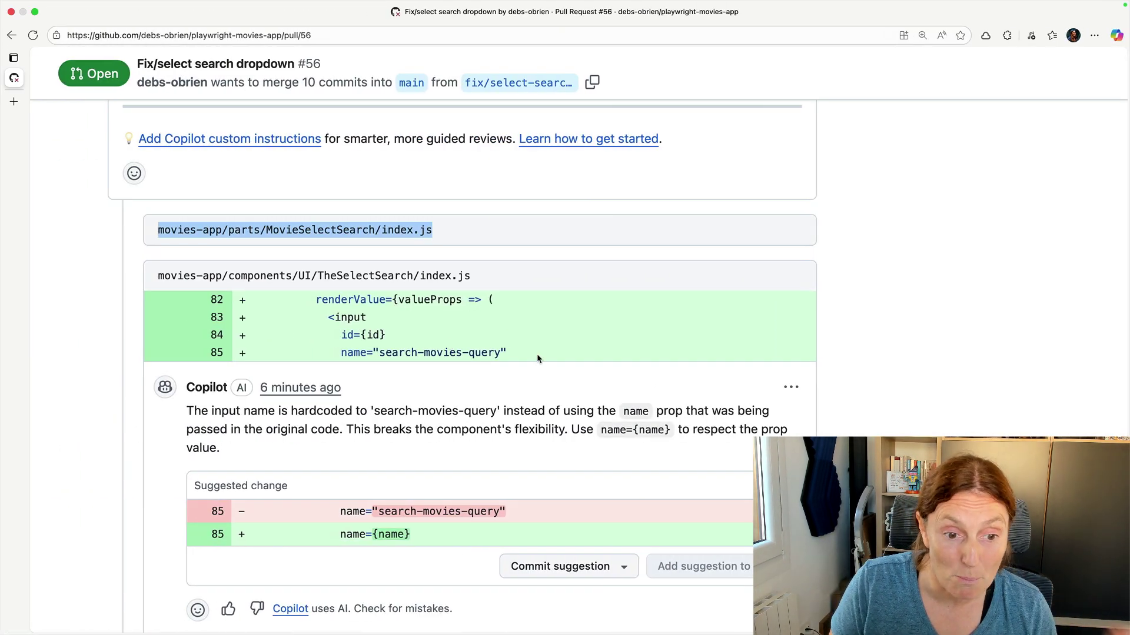
pyautogui.scroll(-3, 538, 358)
pyautogui.scroll(-3, 537, 357)
pyautogui.scroll(2, 537, 358)
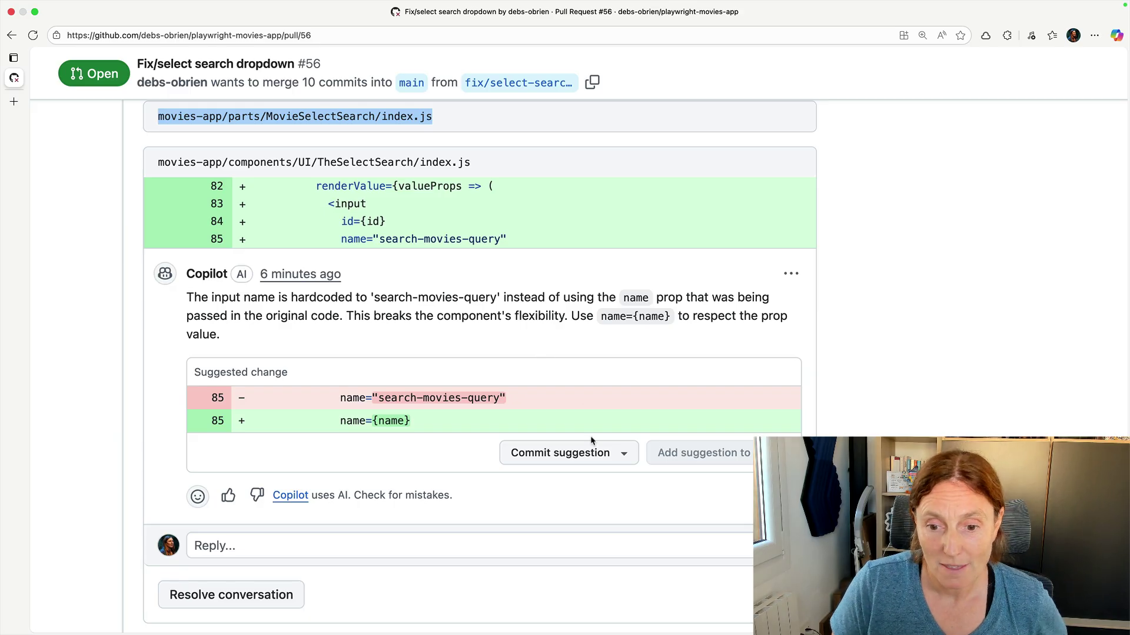
# Commit Copilot's name={name} suggestion for TheSelectSearch, then refresh after the outdated-diff notice.
pyautogui.tripleClick(623, 453)
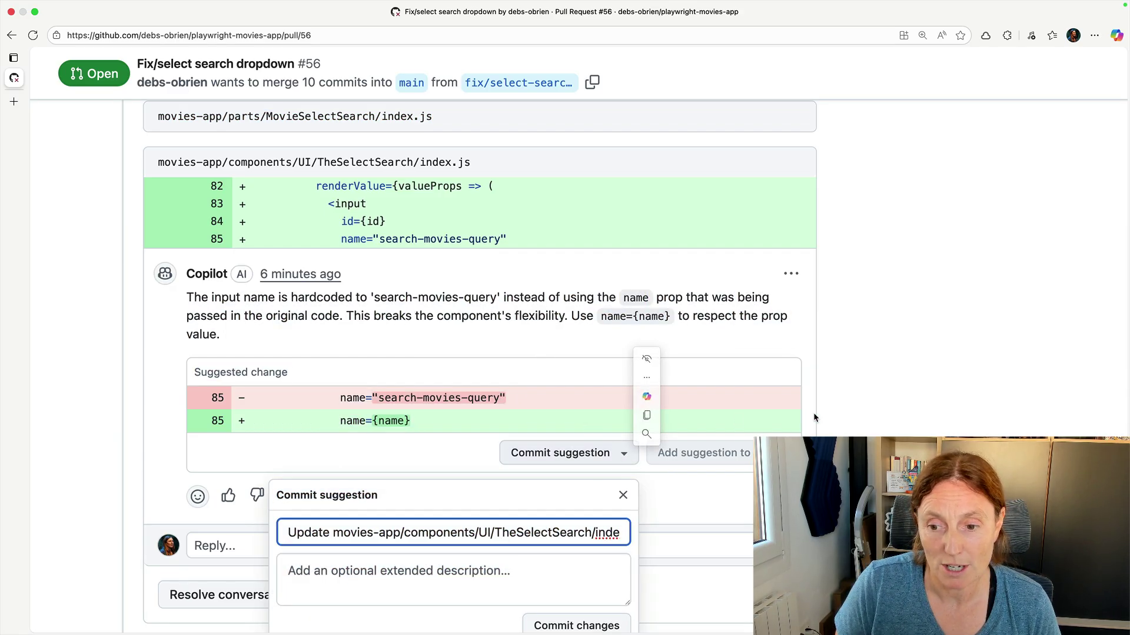
pyautogui.scroll(-1, 566, 477)
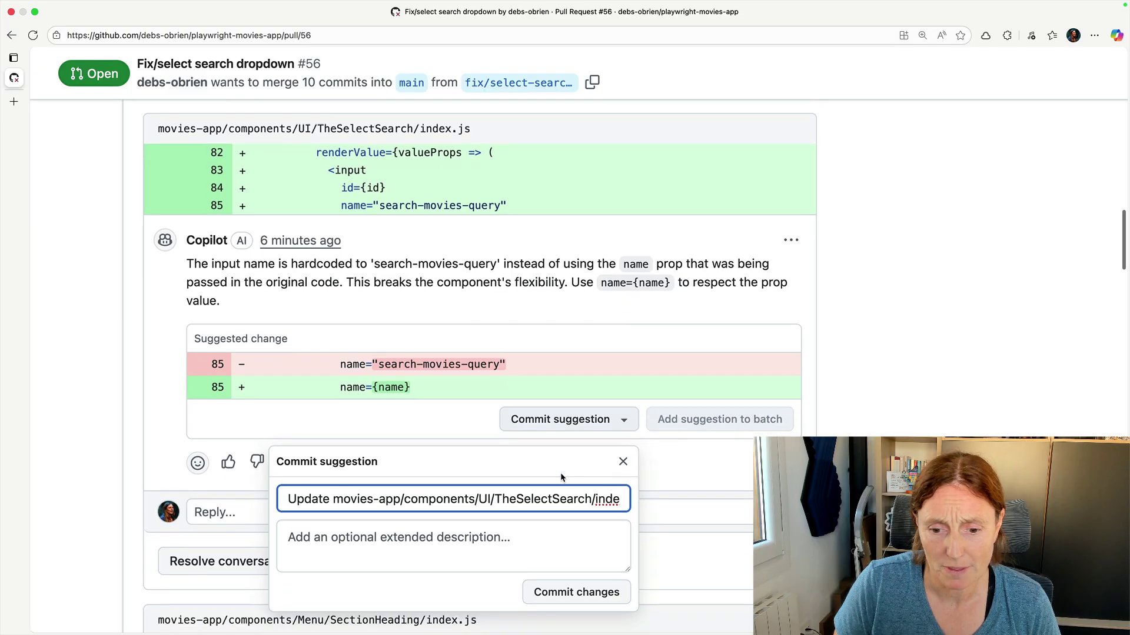
pyautogui.scroll(-2, 561, 478)
pyautogui.scroll(-1, 560, 474)
pyautogui.click(571, 501)
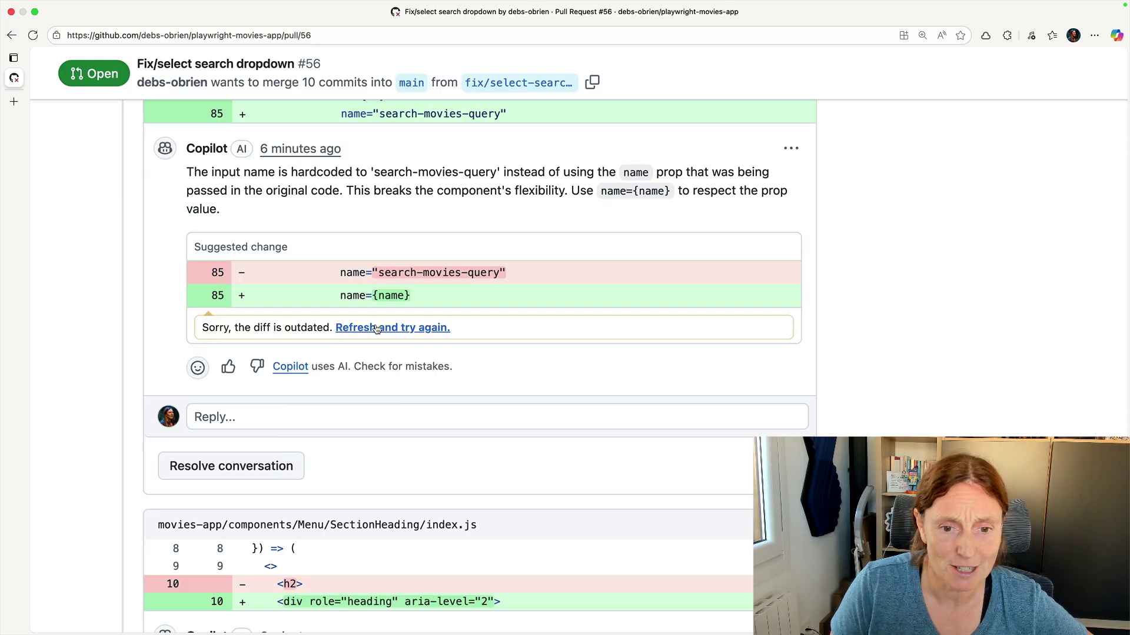
pyautogui.click(396, 329)
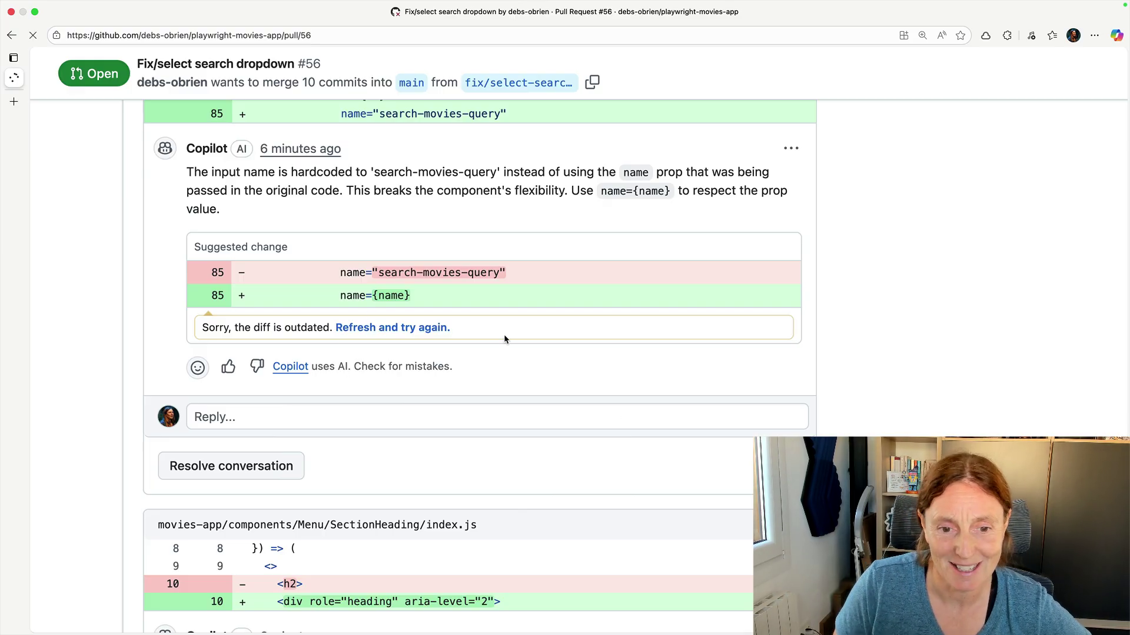
pyautogui.scroll(-2, 552, 400)
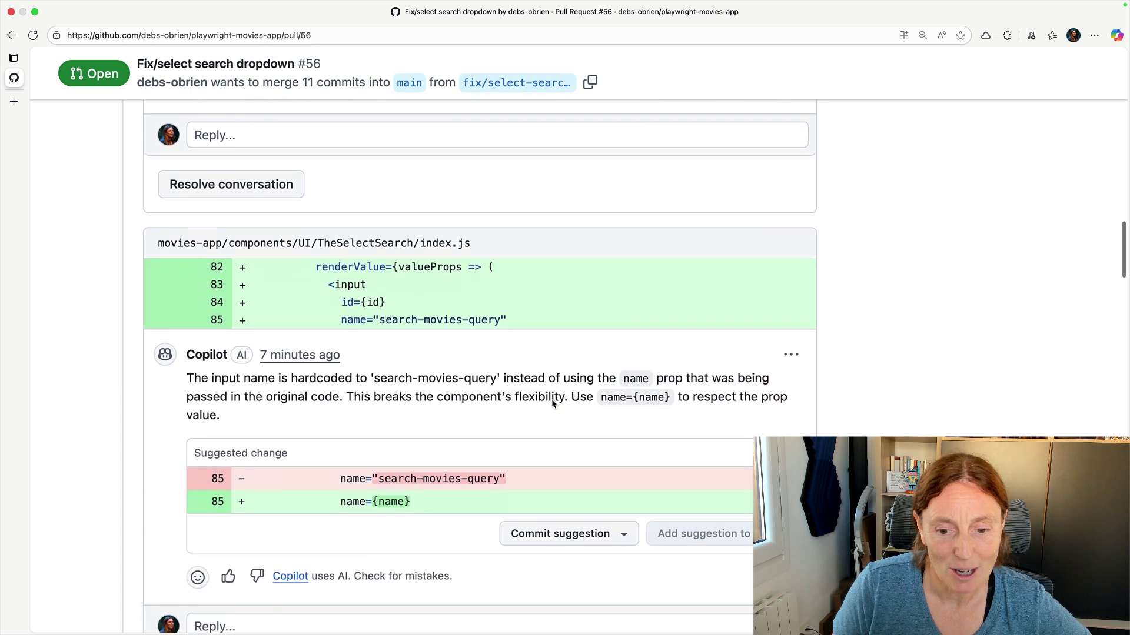
pyautogui.scroll(-2, 551, 399)
pyautogui.scroll(-1, 552, 399)
pyautogui.scroll(5, 588, 371)
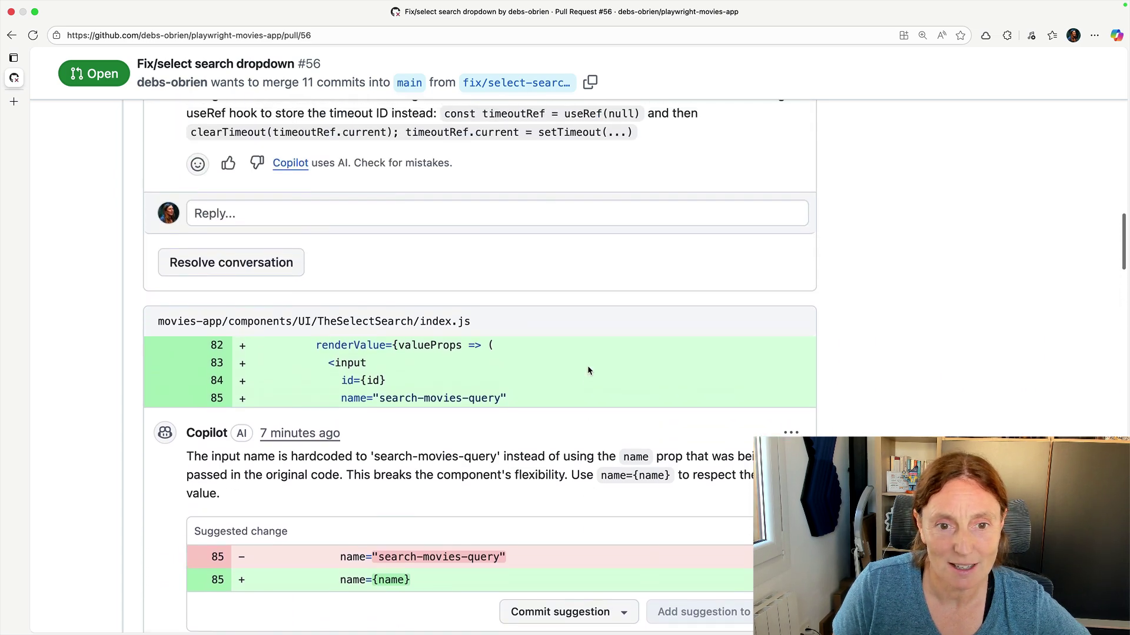
pyautogui.scroll(2, 587, 371)
pyautogui.scroll(-2, 549, 340)
pyautogui.scroll(-4, 549, 339)
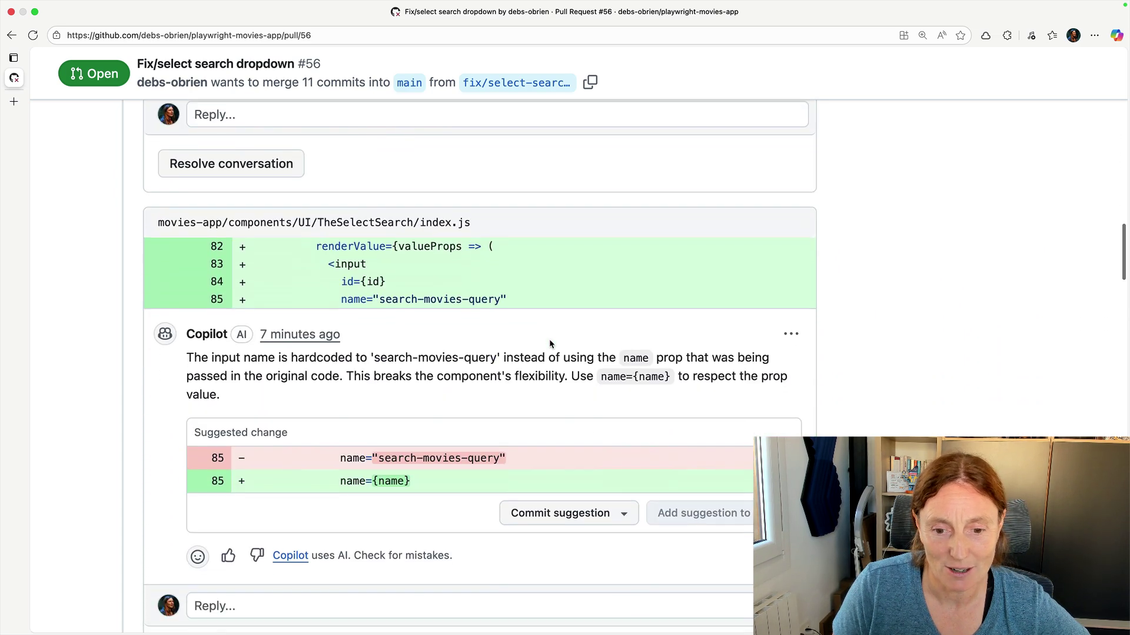
pyautogui.scroll(-1, 549, 340)
pyautogui.scroll(-1, 572, 446)
# Commit Copilot's name={name} suggestion to pull request #56 after the refresh.
pyautogui.click(573, 446)
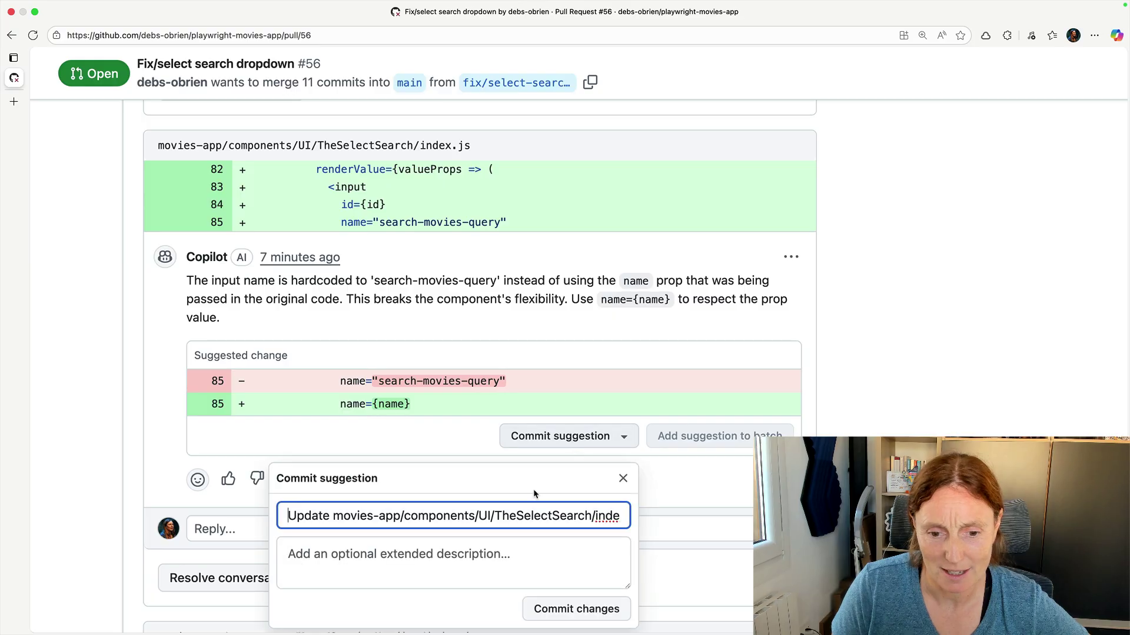
pyautogui.scroll(-1, 565, 547)
pyautogui.click(572, 563)
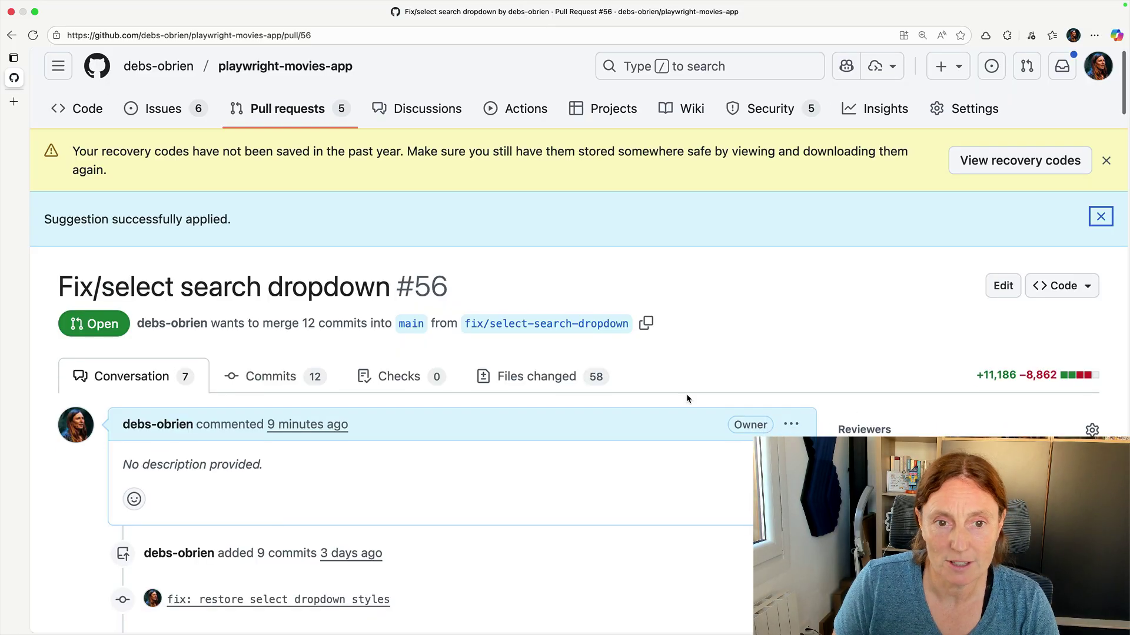
pyautogui.scroll(-5, 685, 394)
pyautogui.scroll(-4, 686, 393)
pyautogui.scroll(-8, 685, 394)
pyautogui.scroll(-3, 686, 394)
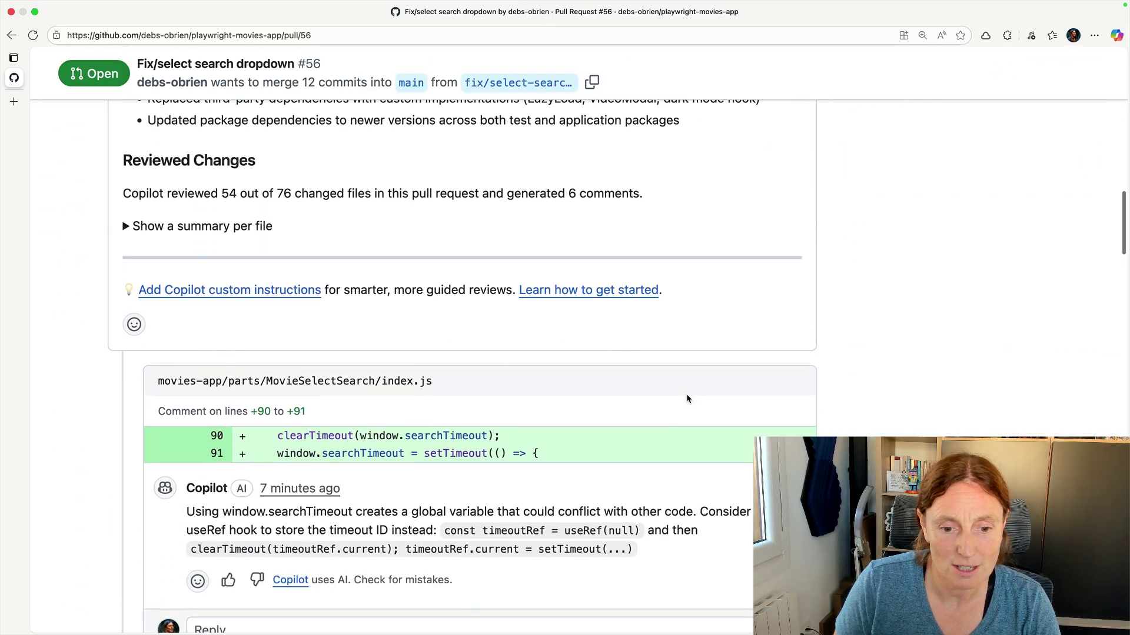
pyautogui.scroll(-6, 686, 395)
pyautogui.scroll(-3, 685, 394)
pyautogui.scroll(-2, 686, 394)
pyautogui.scroll(-1, 686, 393)
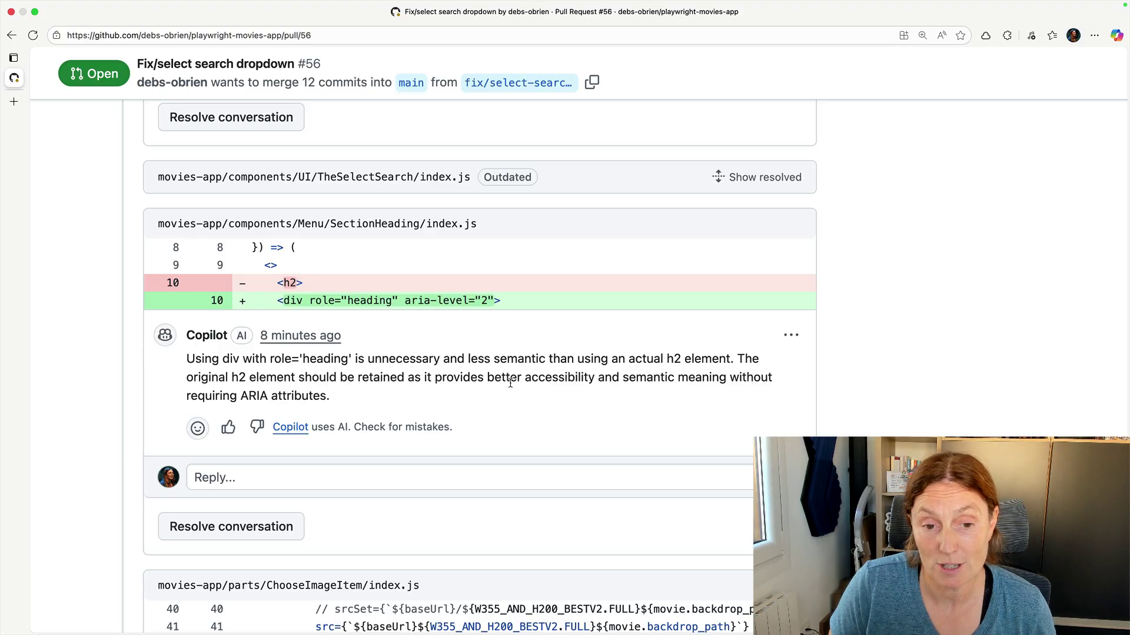
pyautogui.scroll(-1, 530, 388)
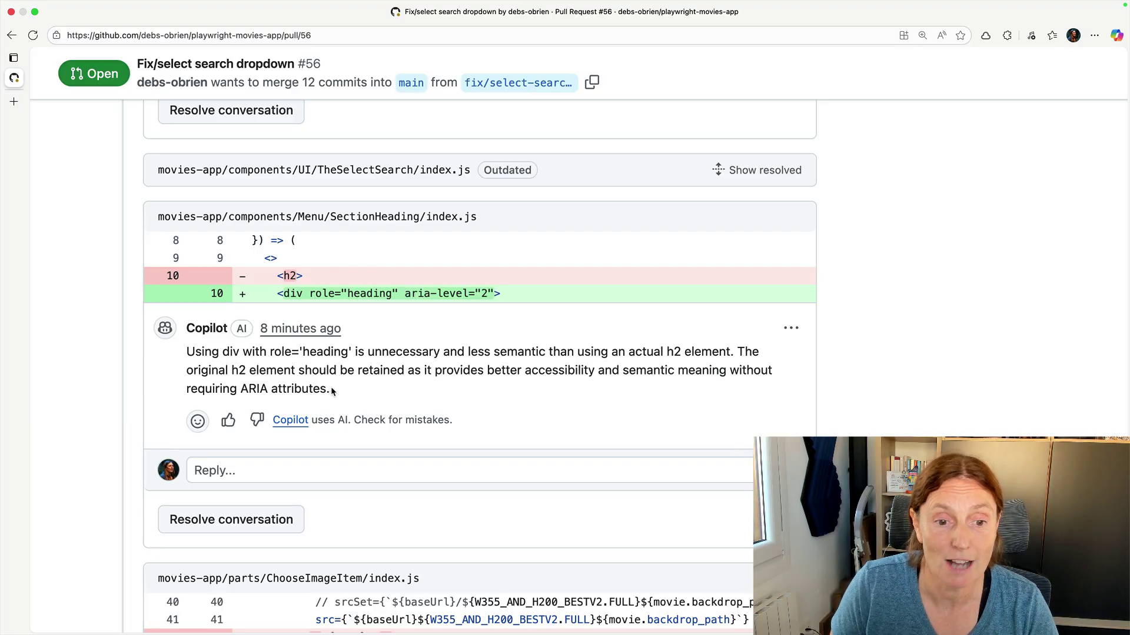
# Copy Copilot's SectionHeading/index.js h2 comment text and switch to Visual Studio Code.
pyautogui.moveTo(331, 391)
pyautogui.mouseDown()
pyautogui.moveTo(190, 371)
pyautogui.moveTo(186, 354)
pyautogui.mouseUp()
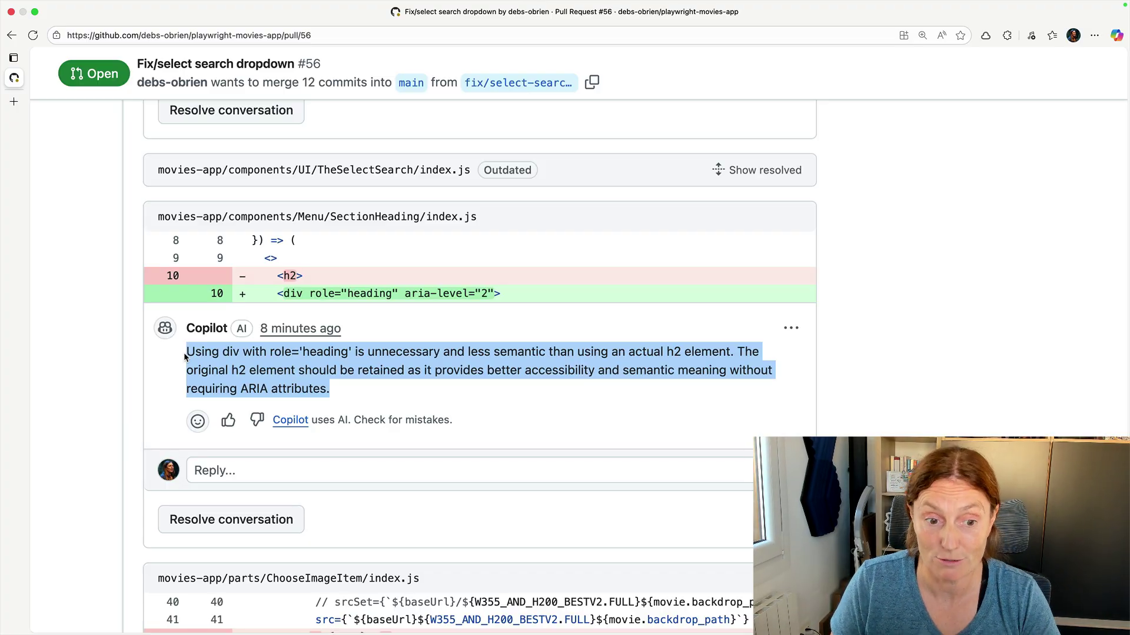
pyautogui.hotkey('ctrl', 'Right')
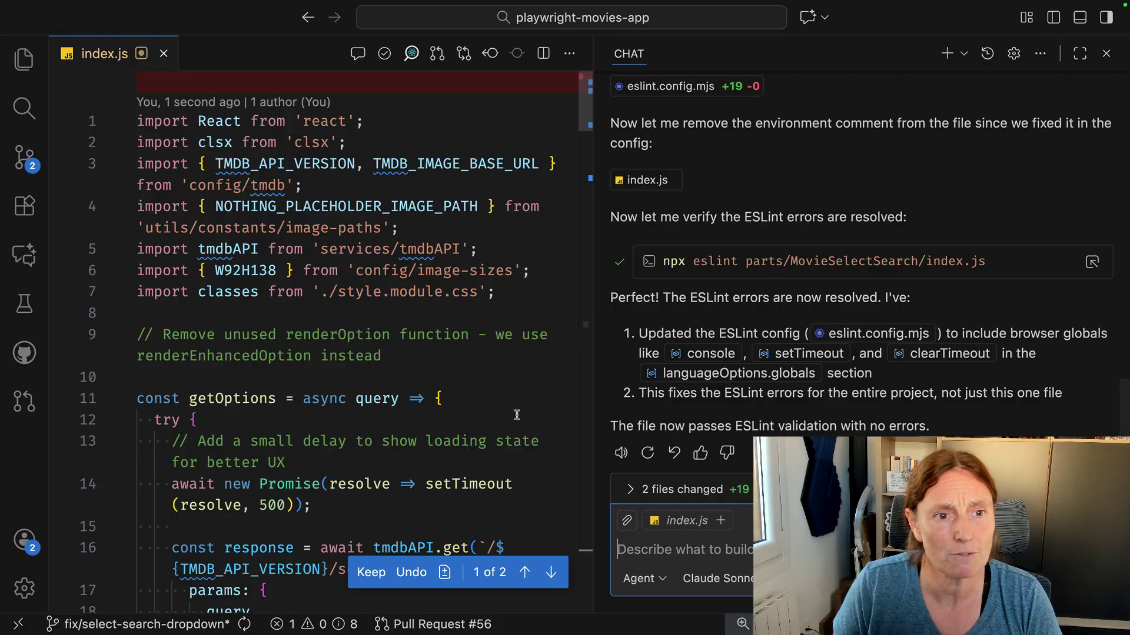
pyautogui.scroll(-3, 461, 404)
pyautogui.scroll(-5, 461, 404)
pyautogui.scroll(-4, 461, 404)
pyautogui.scroll(-6, 461, 404)
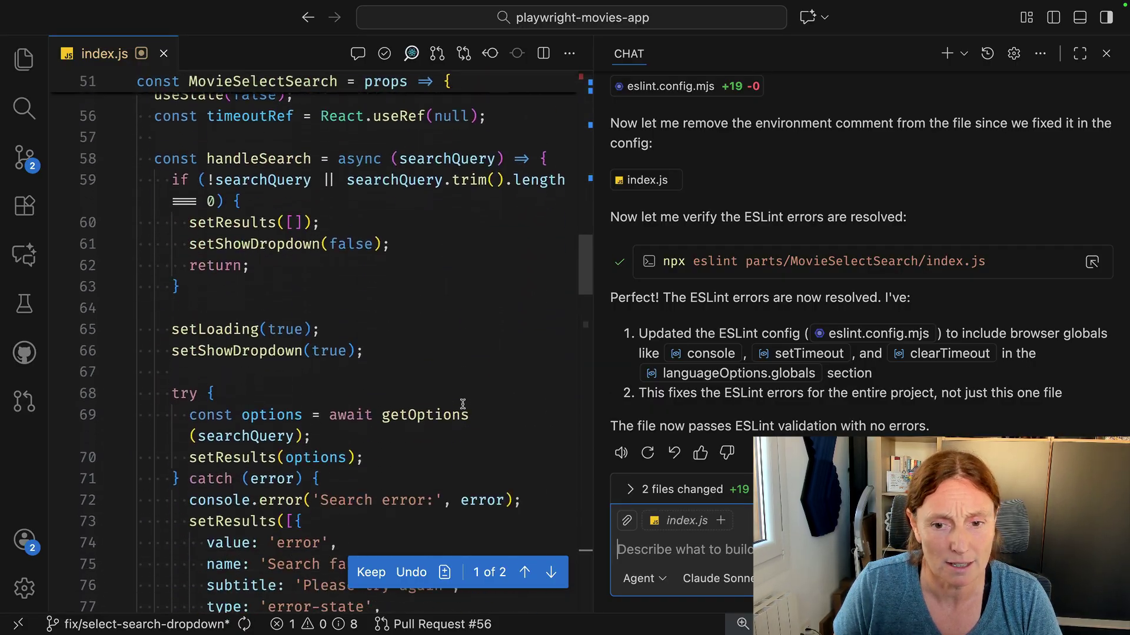
pyautogui.scroll(-6, 462, 404)
pyautogui.scroll(-5, 461, 404)
pyautogui.scroll(-2, 462, 405)
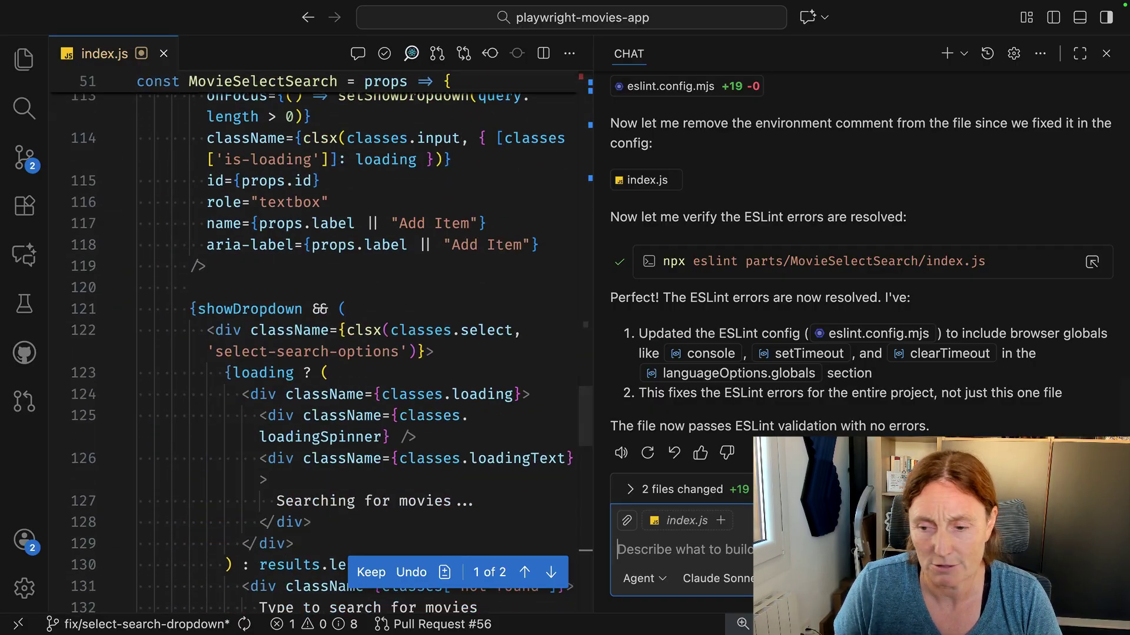
# Keep the ESLint fixes and send the agent the h2 comment with the SectionHeading/index.js path.
pyautogui.hotkey('ctrl', 's')
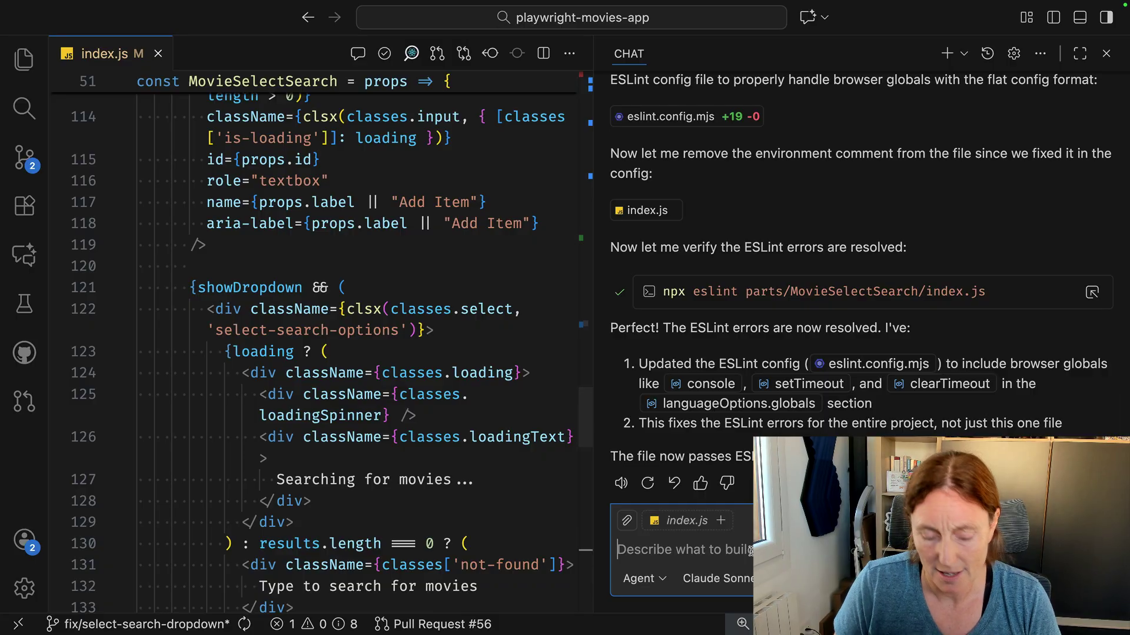
pyautogui.hotkey('ctrl', 'Left')
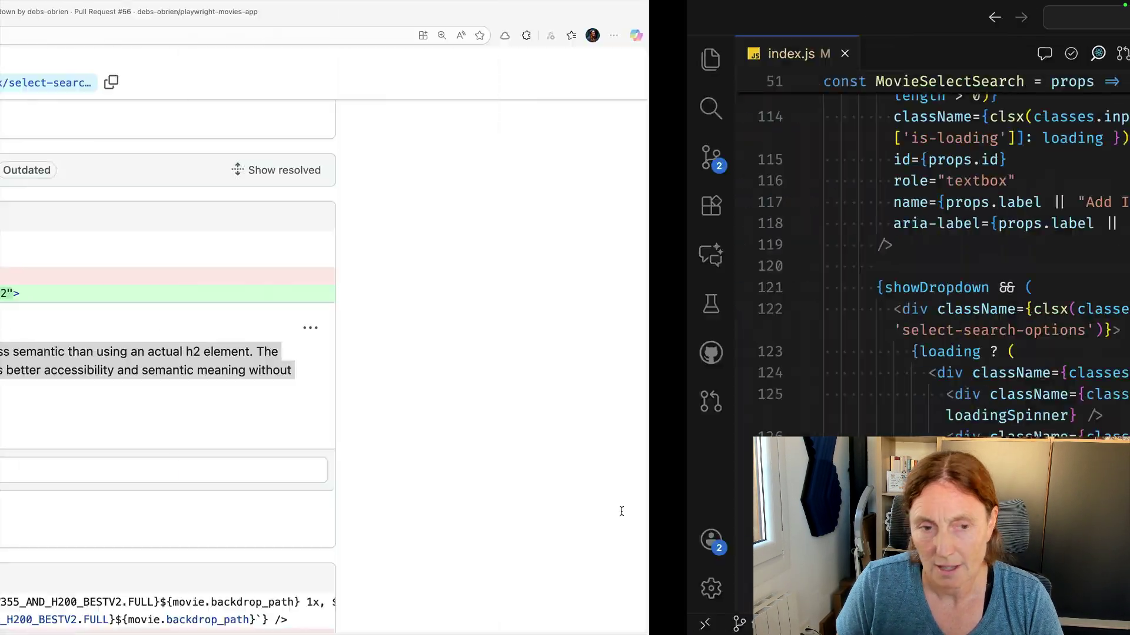
pyautogui.moveTo(497, 217); pyautogui.dragTo(149, 216)
pyautogui.hotkey('ctrl', 'c')
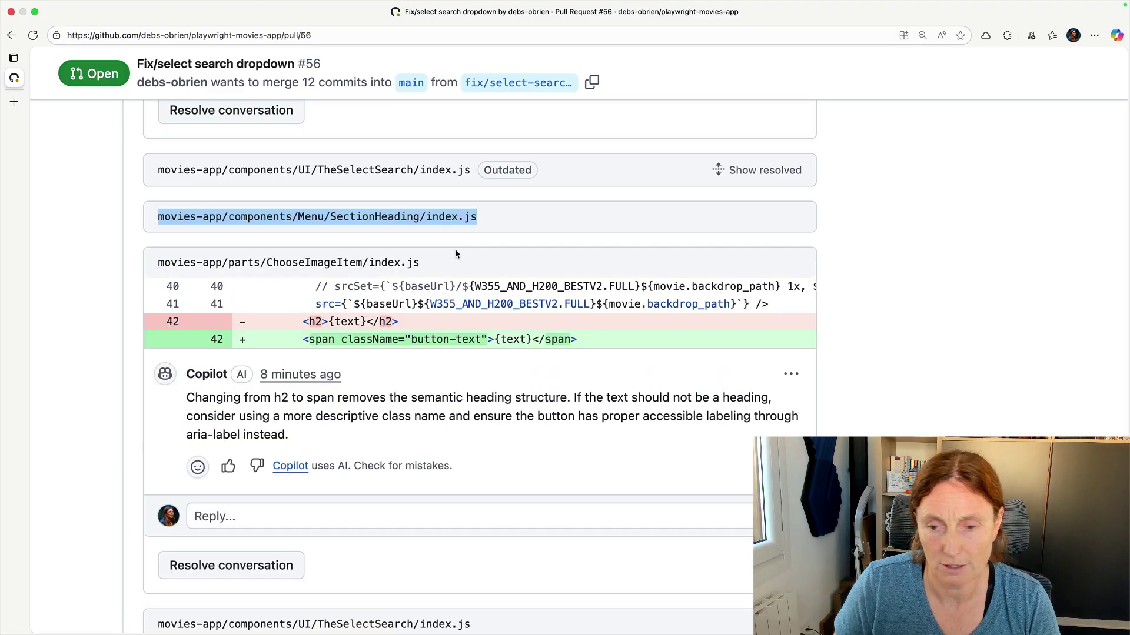
pyautogui.hotkey('ctrl', 'Right')
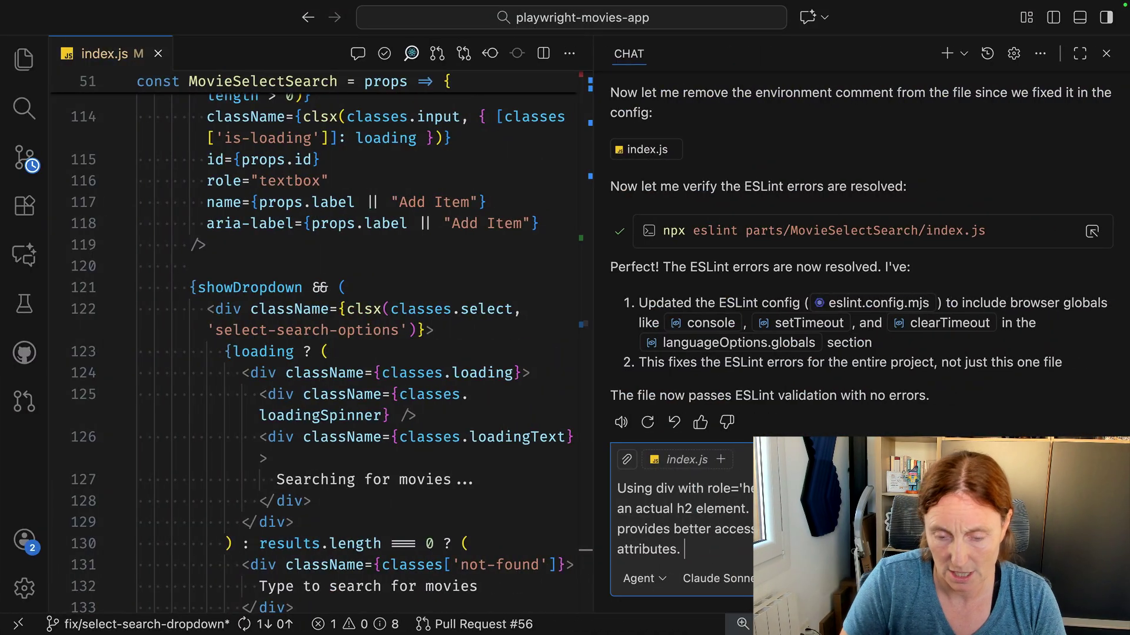
pyautogui.write('in')
pyautogui.hotkey('ctrl', 'v')
pyautogui.press('Return')
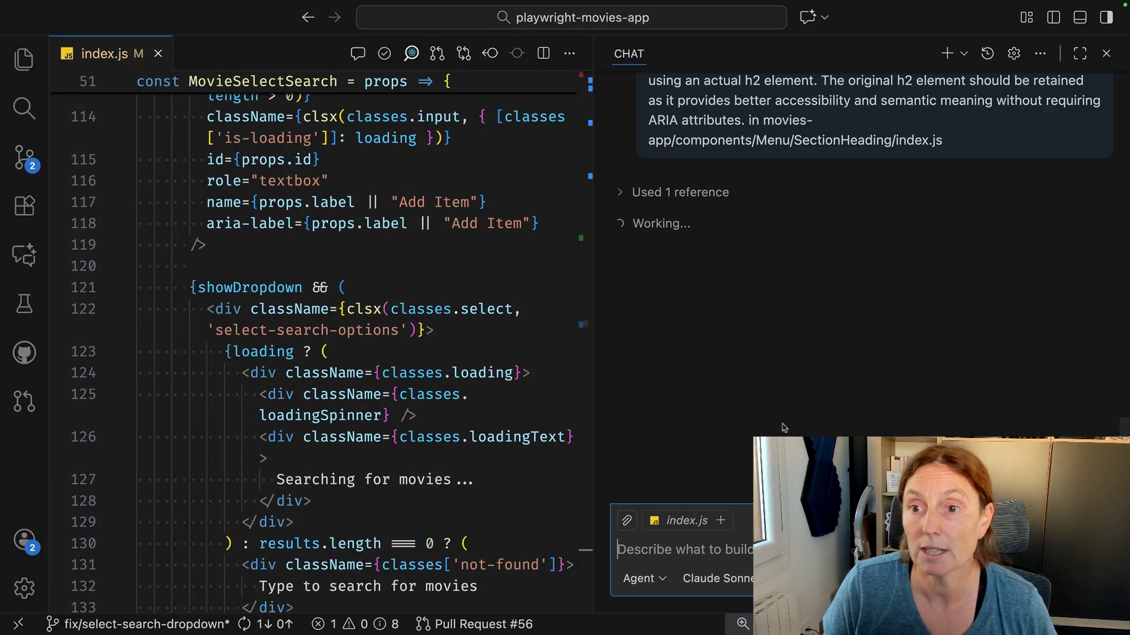
pyautogui.hotkey('ctrl', 'Left')
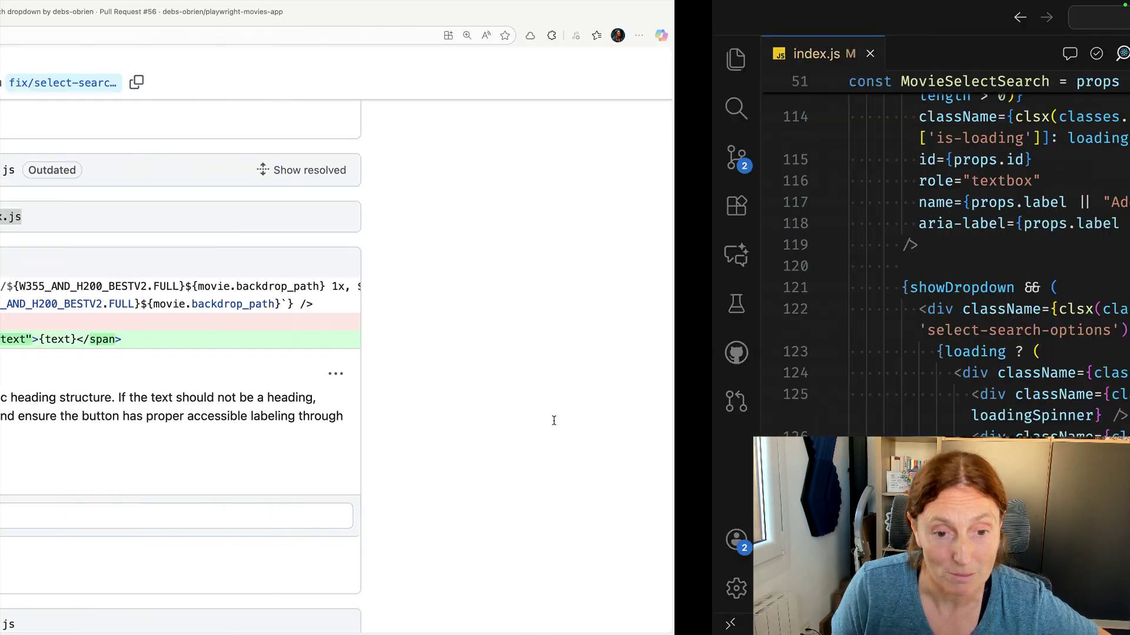
pyautogui.scroll(-2, 508, 403)
pyautogui.scroll(-2, 508, 402)
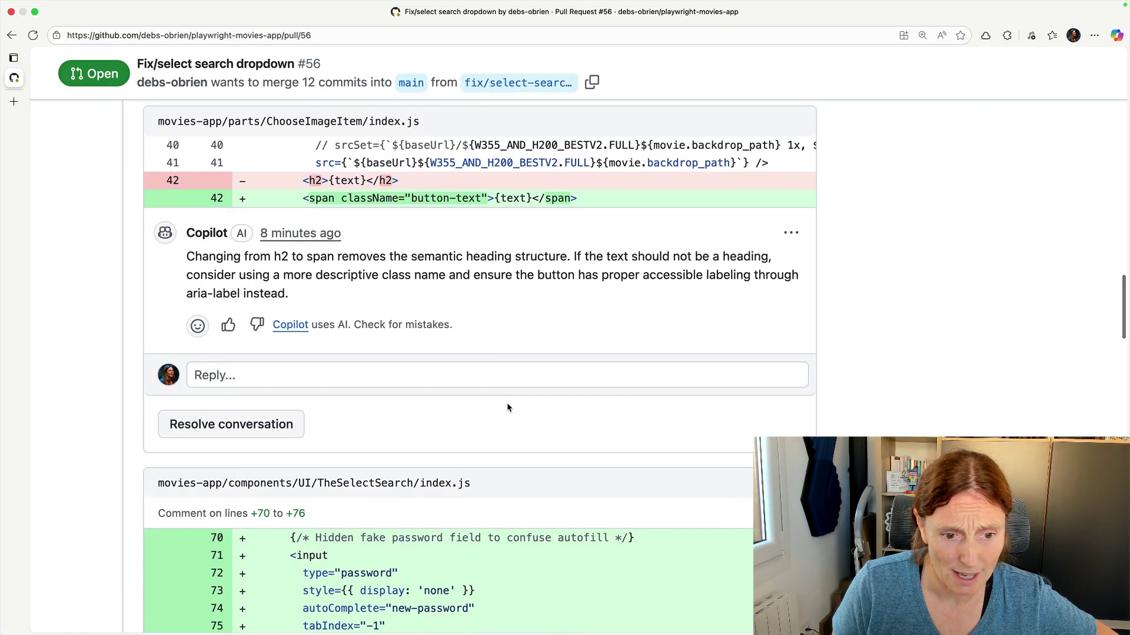
pyautogui.scroll(-4, 506, 403)
pyautogui.scroll(-1, 507, 407)
pyautogui.scroll(-1, 508, 406)
pyautogui.scroll(-1, 507, 407)
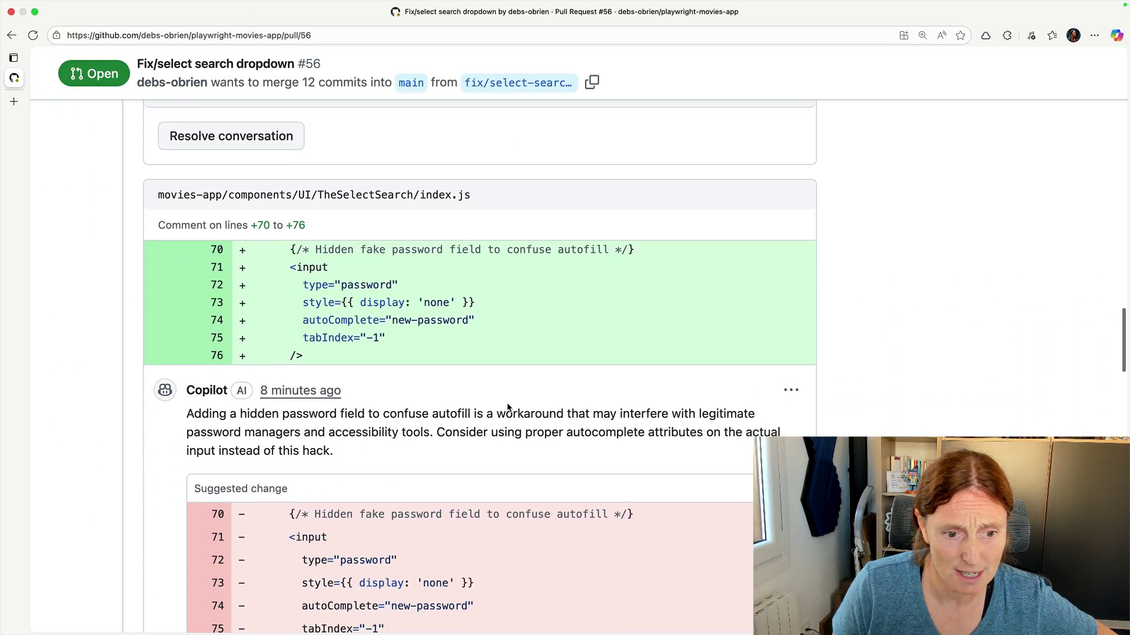
pyautogui.scroll(-1, 508, 407)
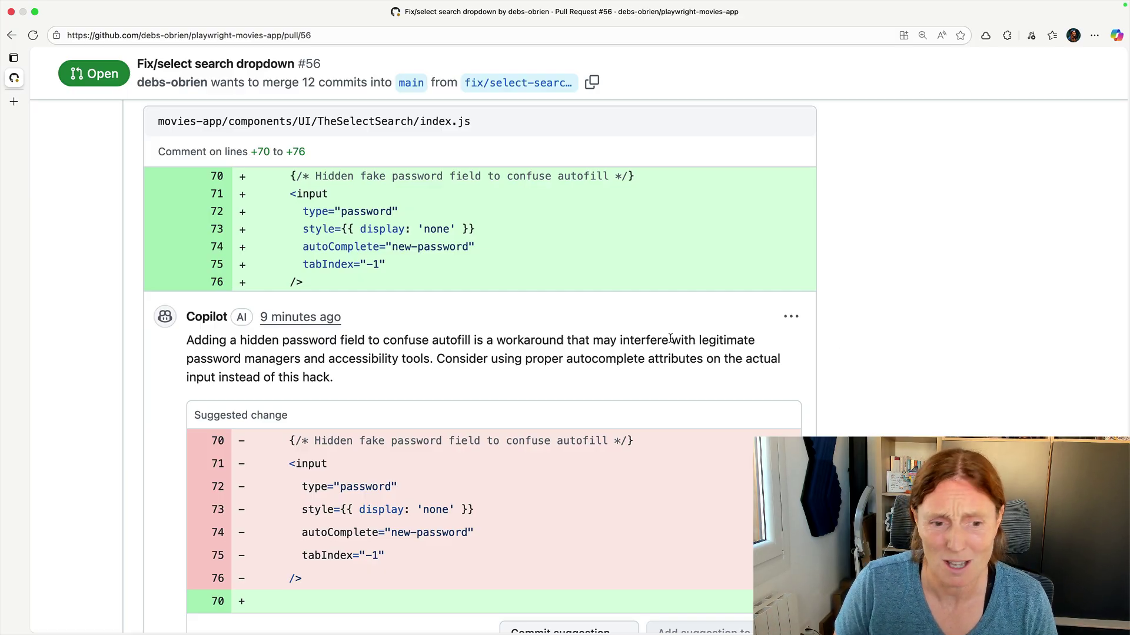
pyautogui.scroll(-1, 671, 339)
pyautogui.scroll(-2, 670, 339)
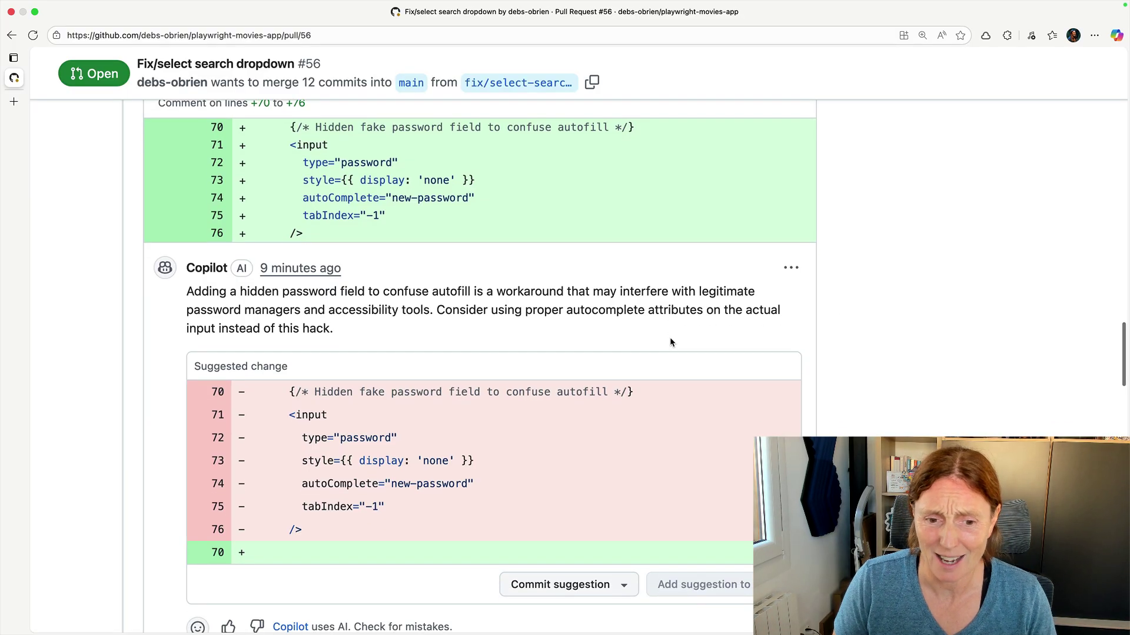
pyautogui.scroll(1, 833, 419)
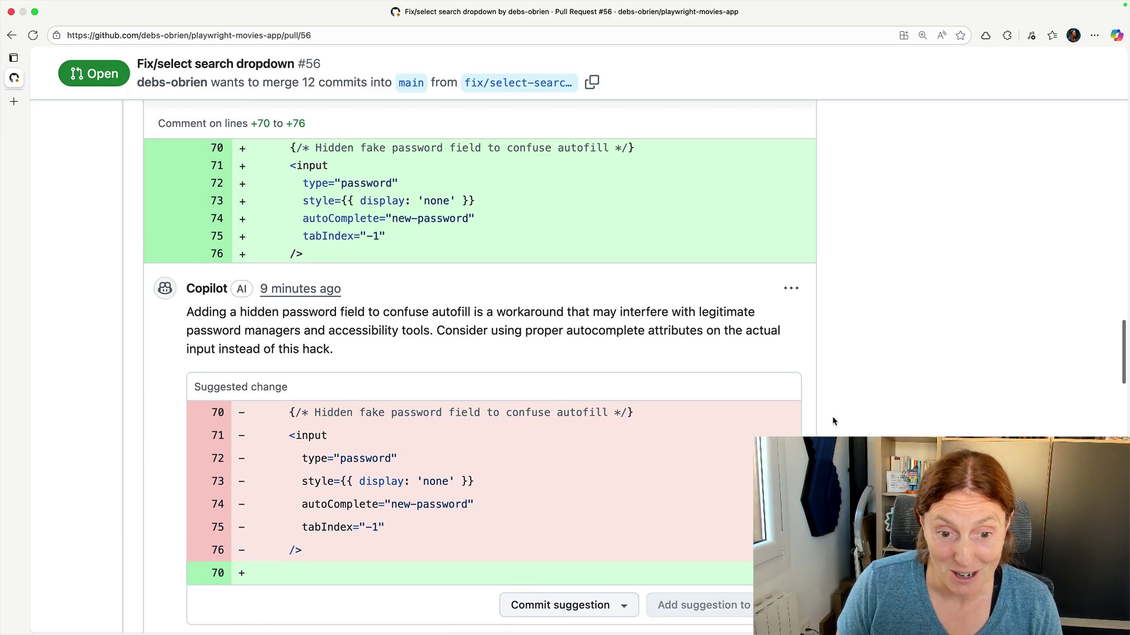
pyautogui.scroll(-2, 832, 420)
pyautogui.scroll(1, 832, 420)
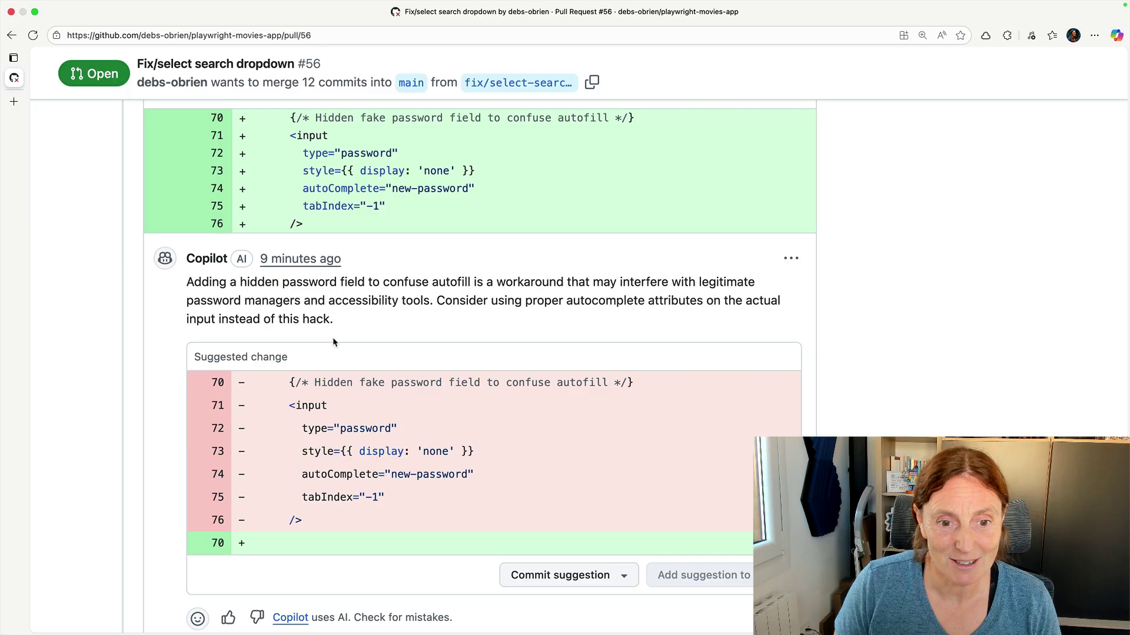
pyautogui.scroll(3, 343, 318)
pyautogui.scroll(2, 397, 247)
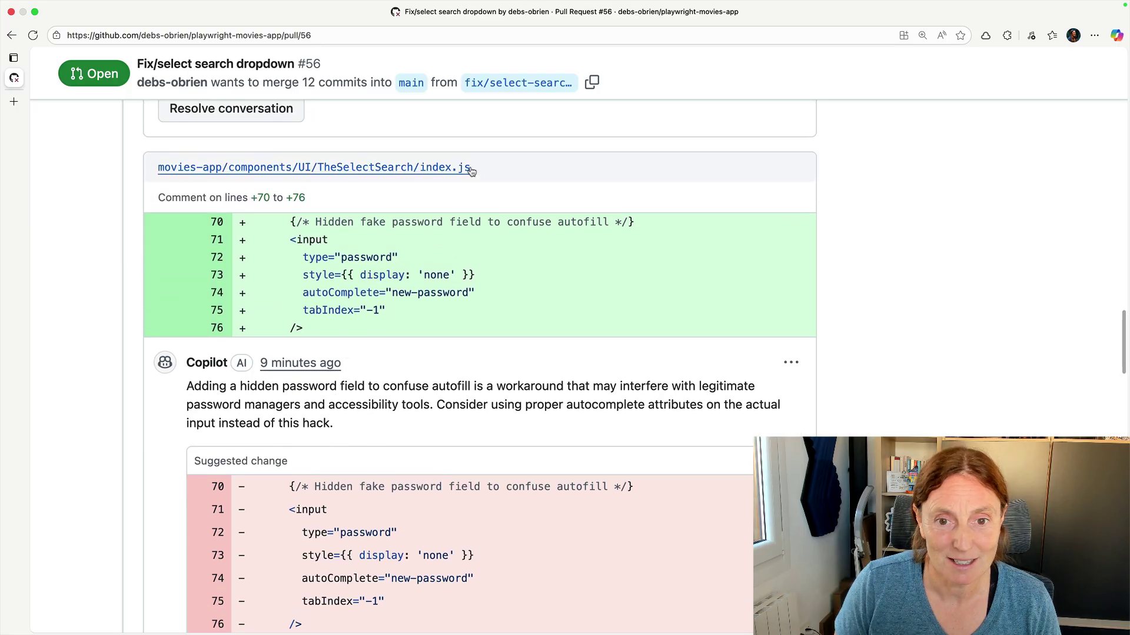
# Copy the link to Copilot's turbopack configuration comment from its options menu.
pyautogui.moveTo(478, 169); pyautogui.dragTo(170, 171)
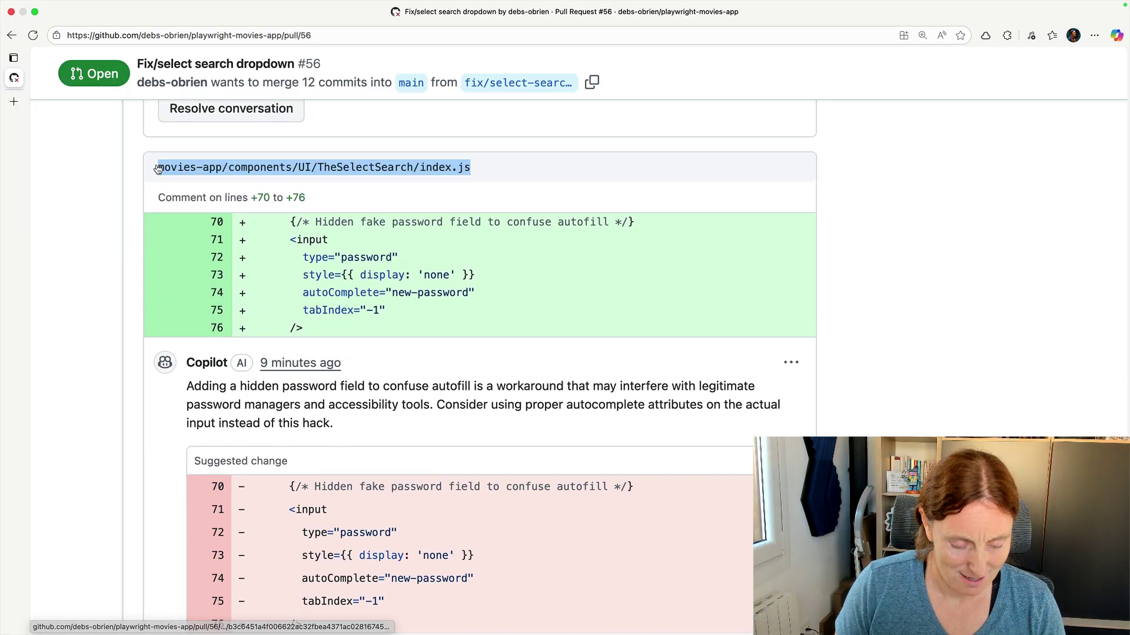
pyautogui.scroll(-3, 437, 281)
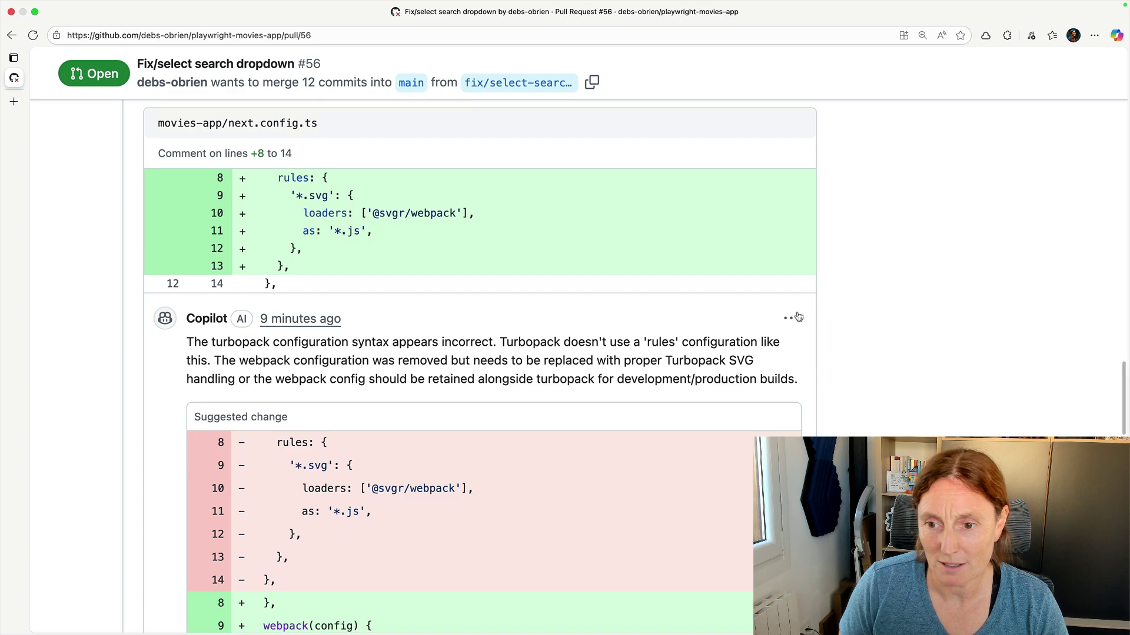
pyautogui.click(790, 319)
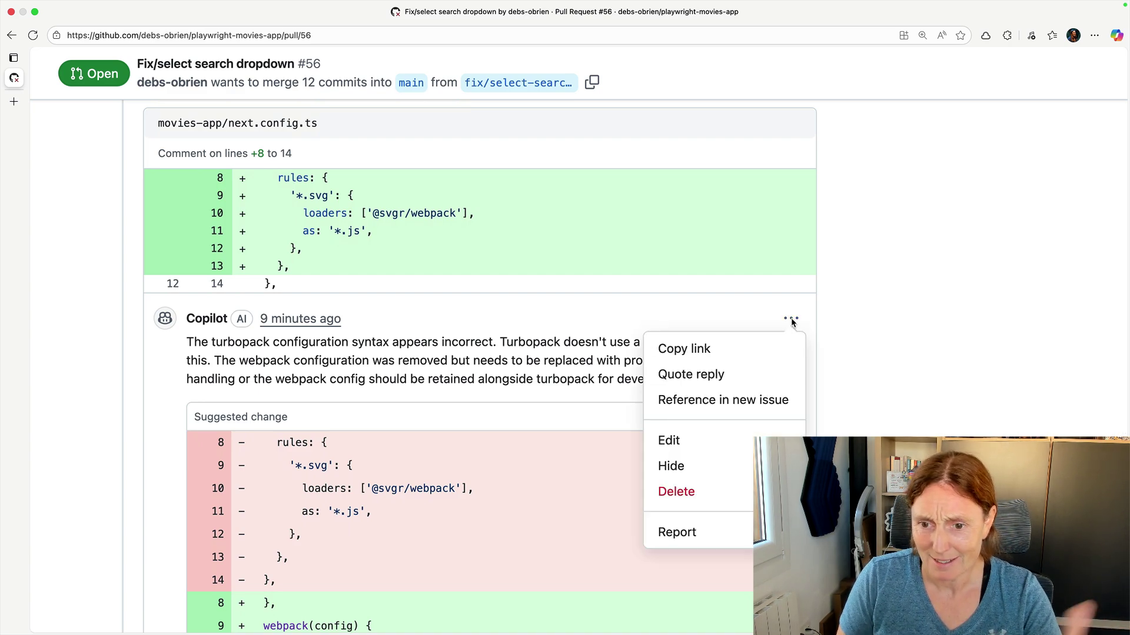
pyautogui.click(696, 351)
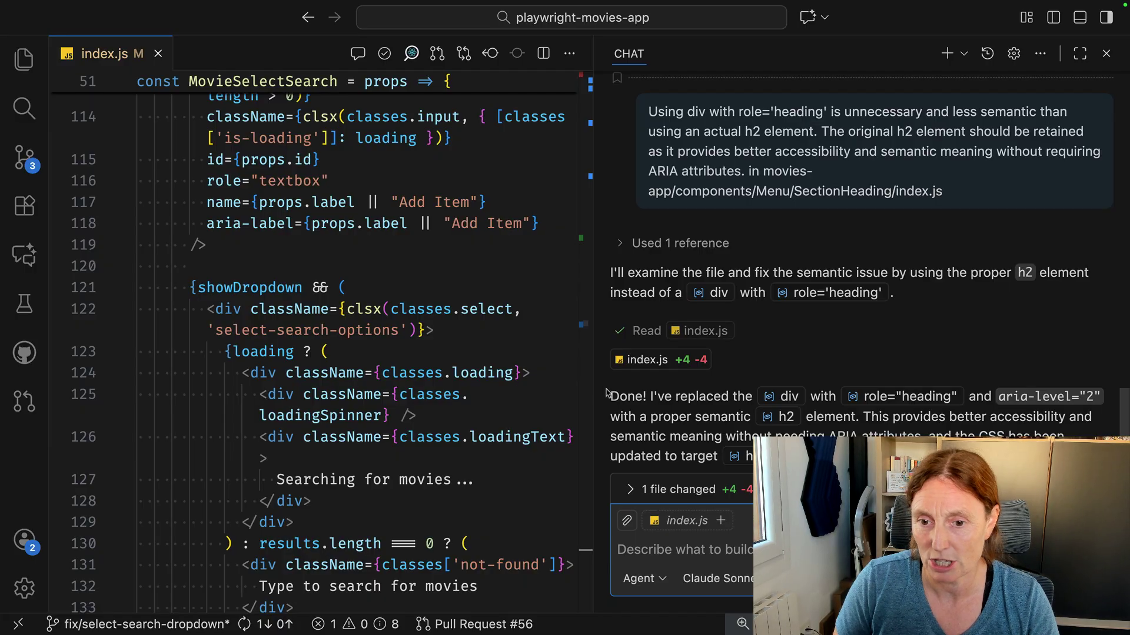
# Review the index.js h2 diff, then send the agent the turbopack comment link with 'fix issues'.
pyautogui.click(637, 361)
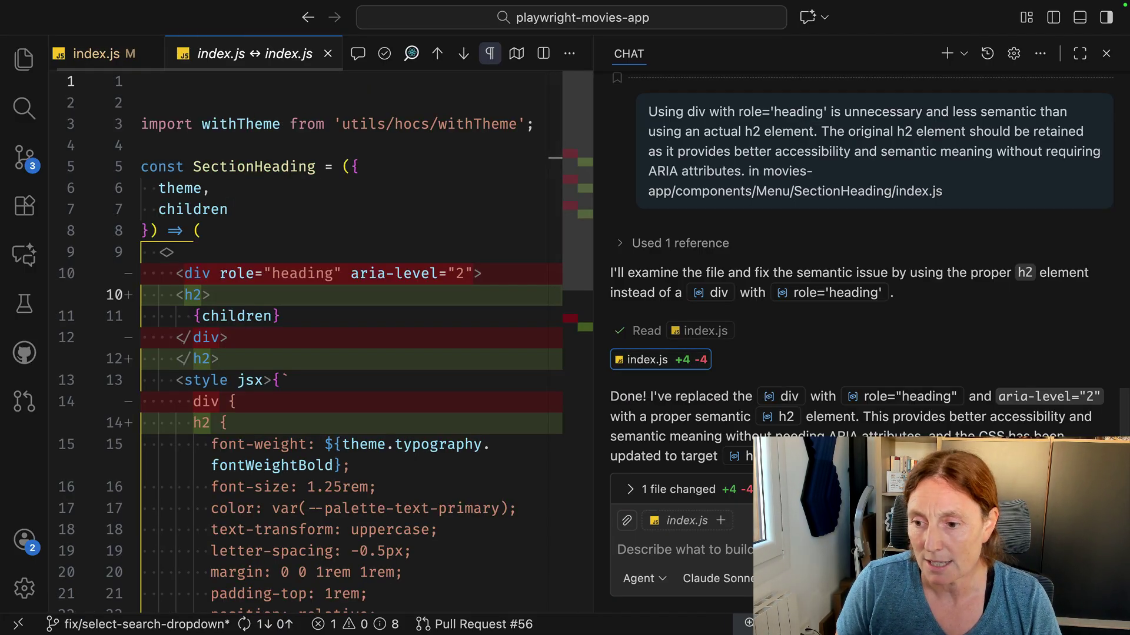
pyautogui.hotkey('ctrl', 'v')
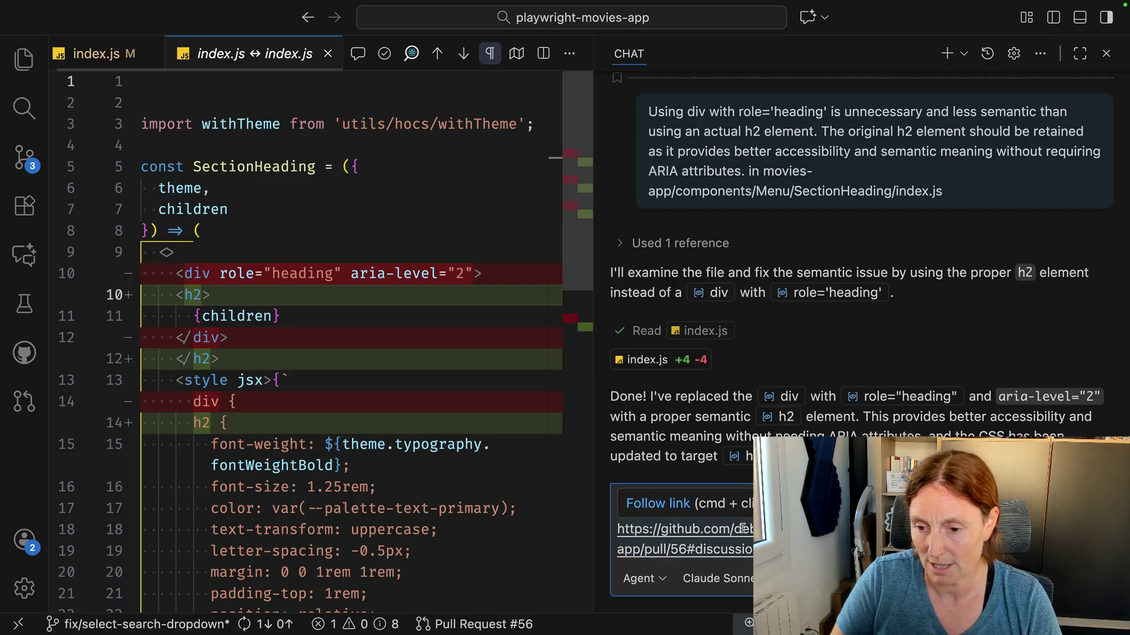
pyautogui.press('Return')
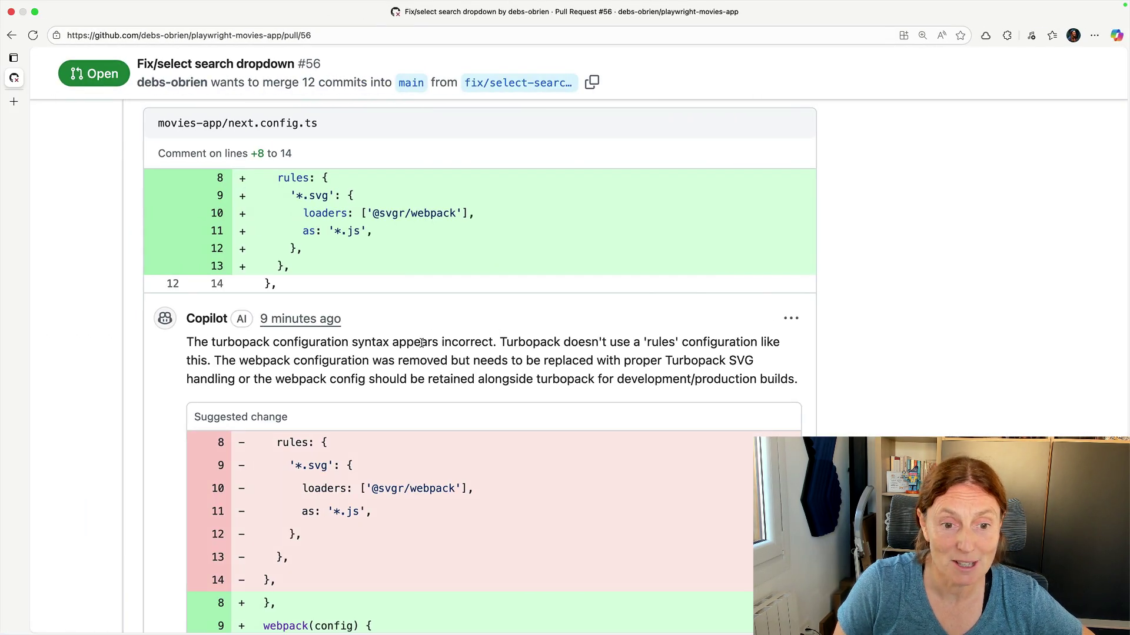
pyautogui.scroll(-3, 548, 360)
pyautogui.scroll(-5, 548, 359)
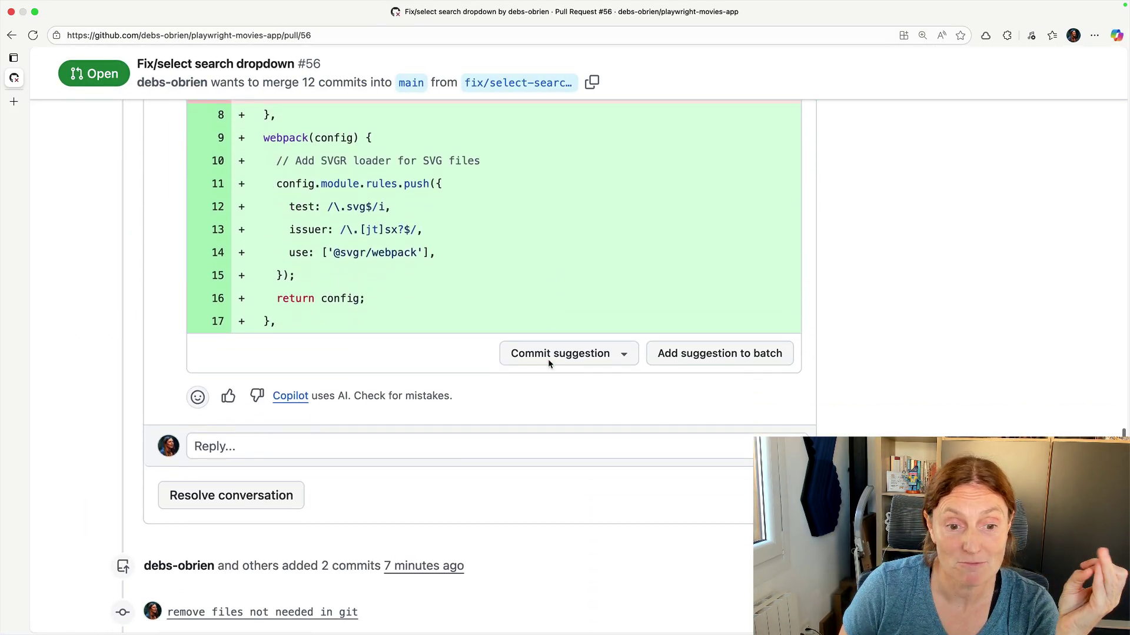
pyautogui.scroll(-2, 548, 359)
pyautogui.scroll(-3, 548, 359)
pyautogui.scroll(-4, 547, 359)
pyautogui.scroll(1, 548, 359)
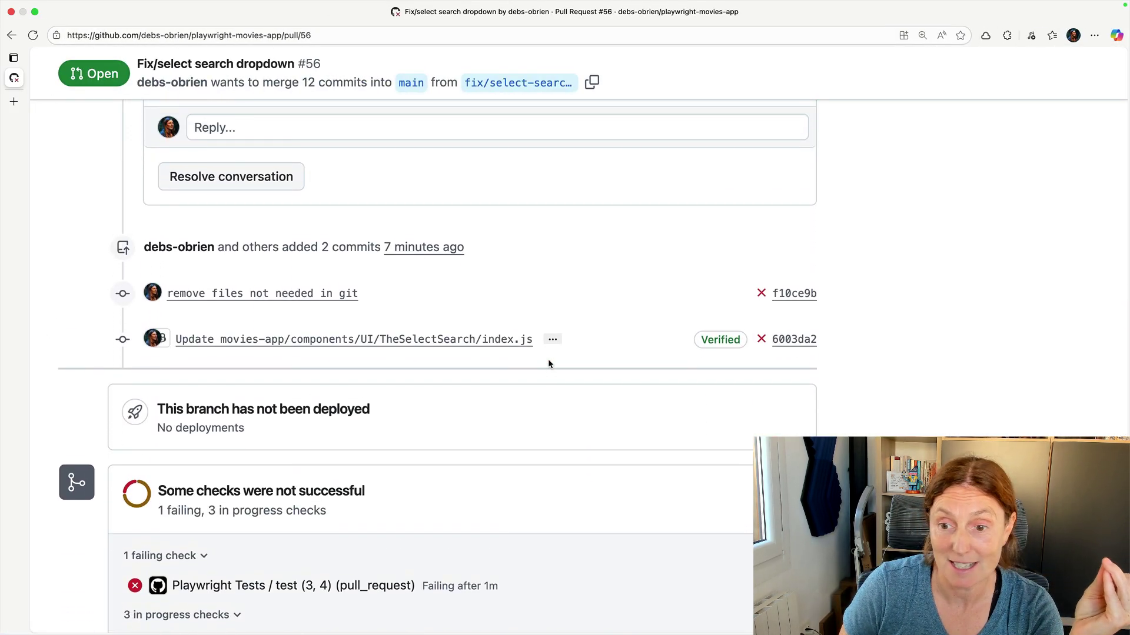
pyautogui.scroll(3, 548, 360)
pyautogui.scroll(5, 548, 359)
pyautogui.scroll(3, 548, 359)
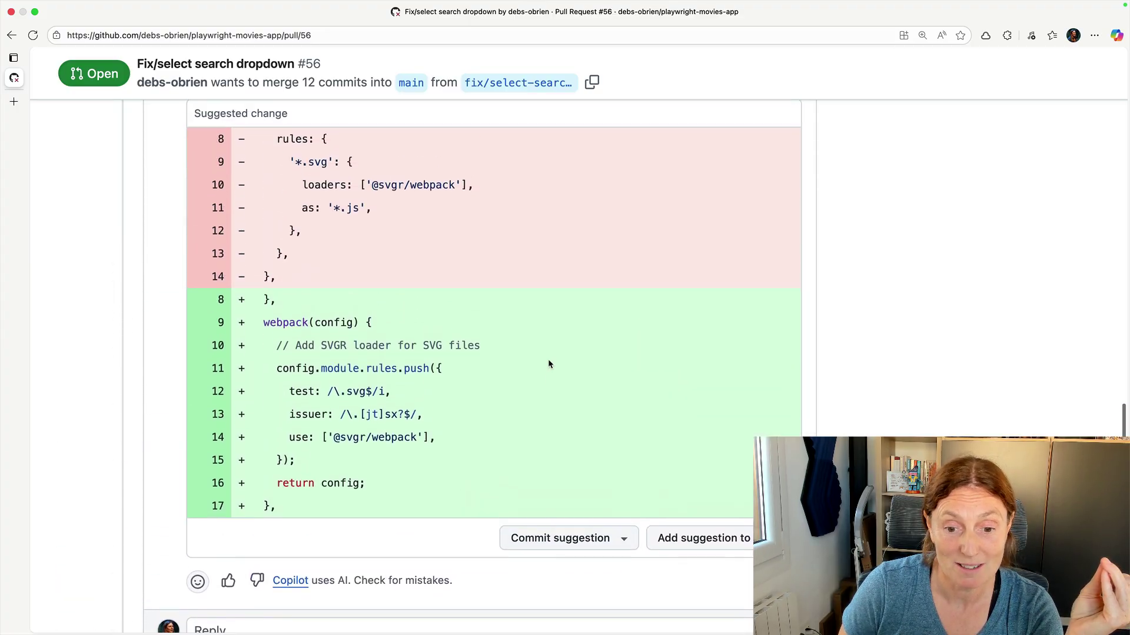
pyautogui.scroll(2, 872, 357)
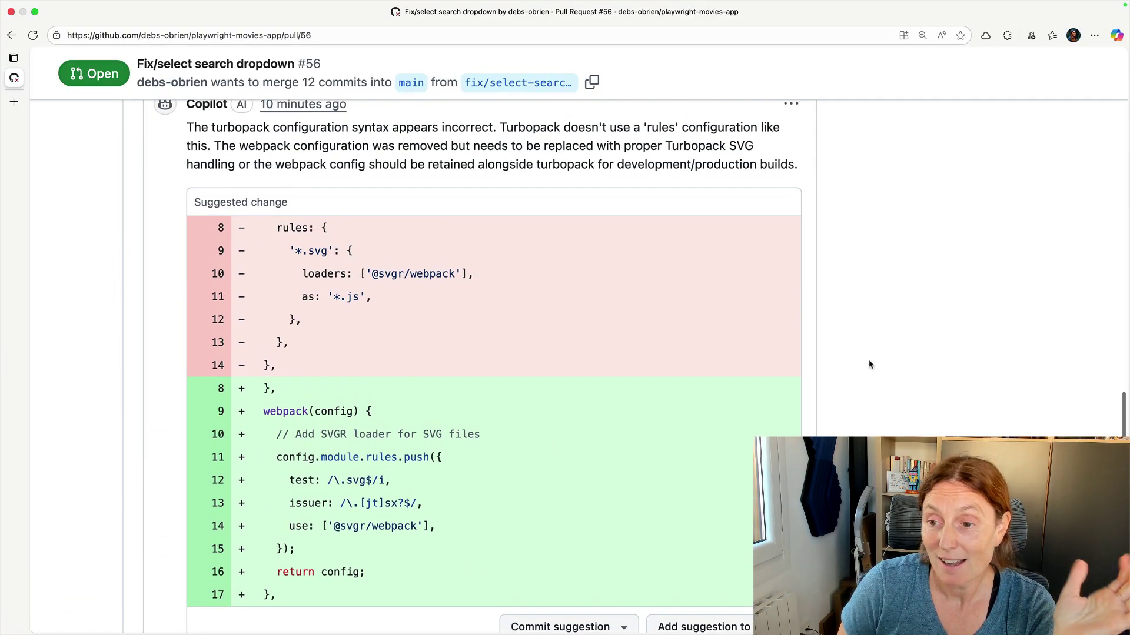
# Check the turbopack suggestion on the PR, then stage all six agent-changed files in Source Control.
pyautogui.hotkey('ctrl', 'Right')
pyautogui.hotkey('ctrl', 'Left')
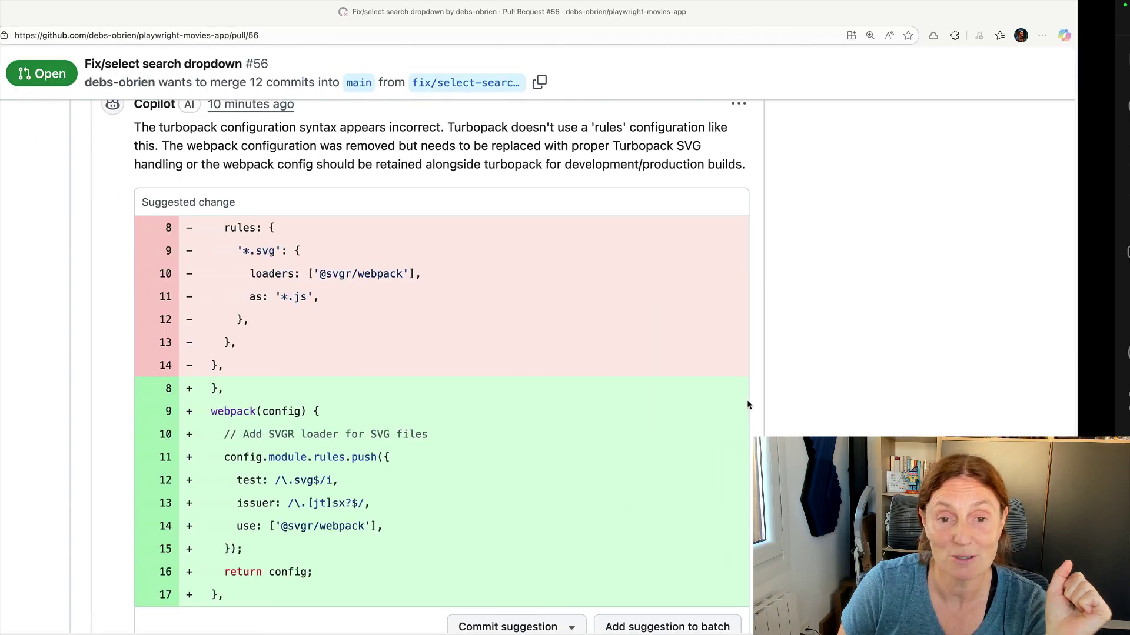
pyautogui.scroll(2, 754, 364)
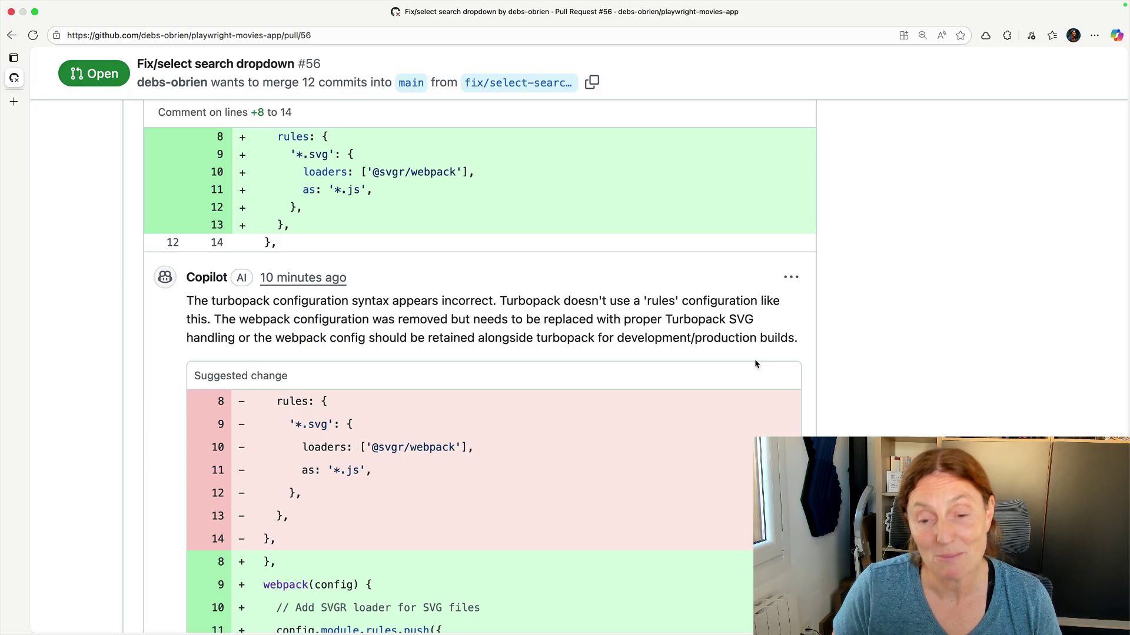
pyautogui.scroll(1, 879, 333)
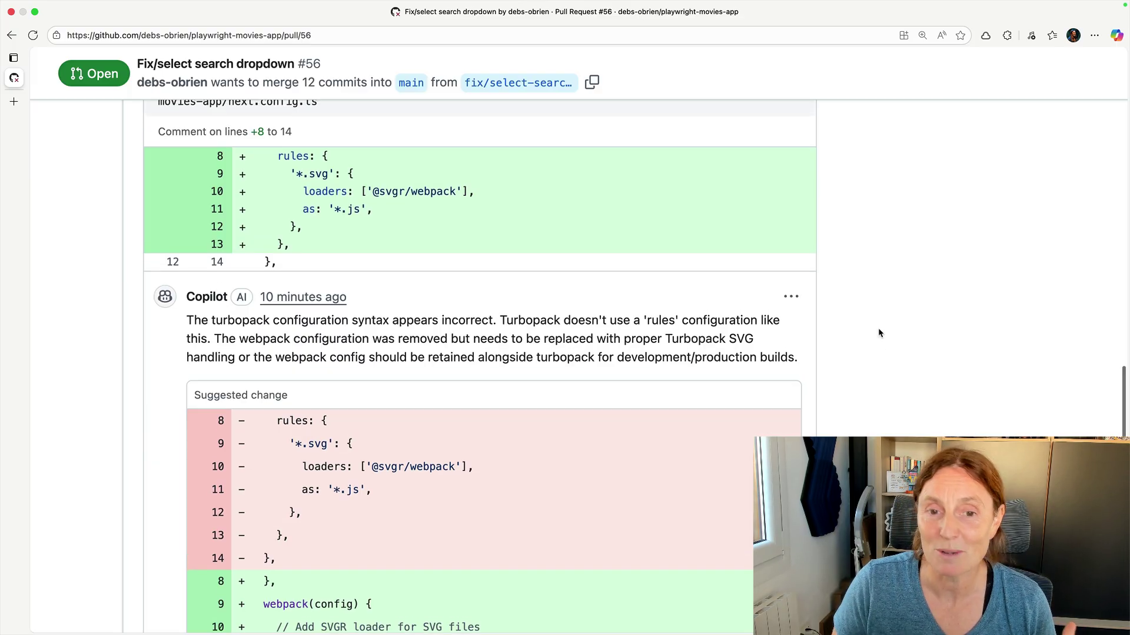
pyautogui.scroll(-2, 878, 332)
pyautogui.scroll(-2, 878, 332)
pyautogui.scroll(4, 878, 332)
pyautogui.scroll(1, 878, 333)
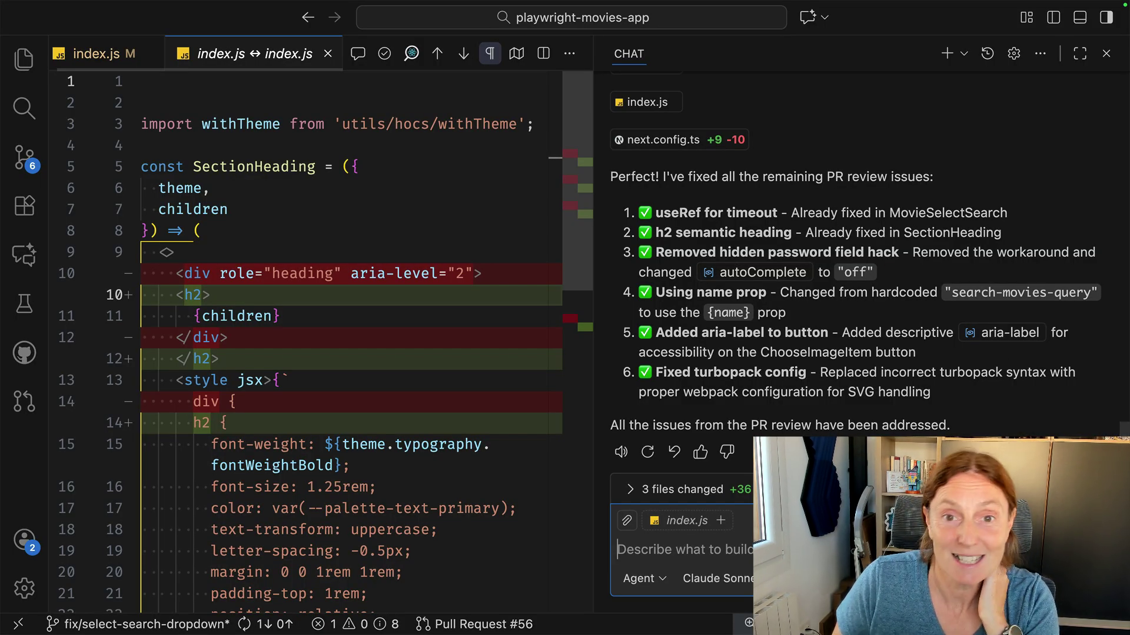
pyautogui.scroll(1, 855, 294)
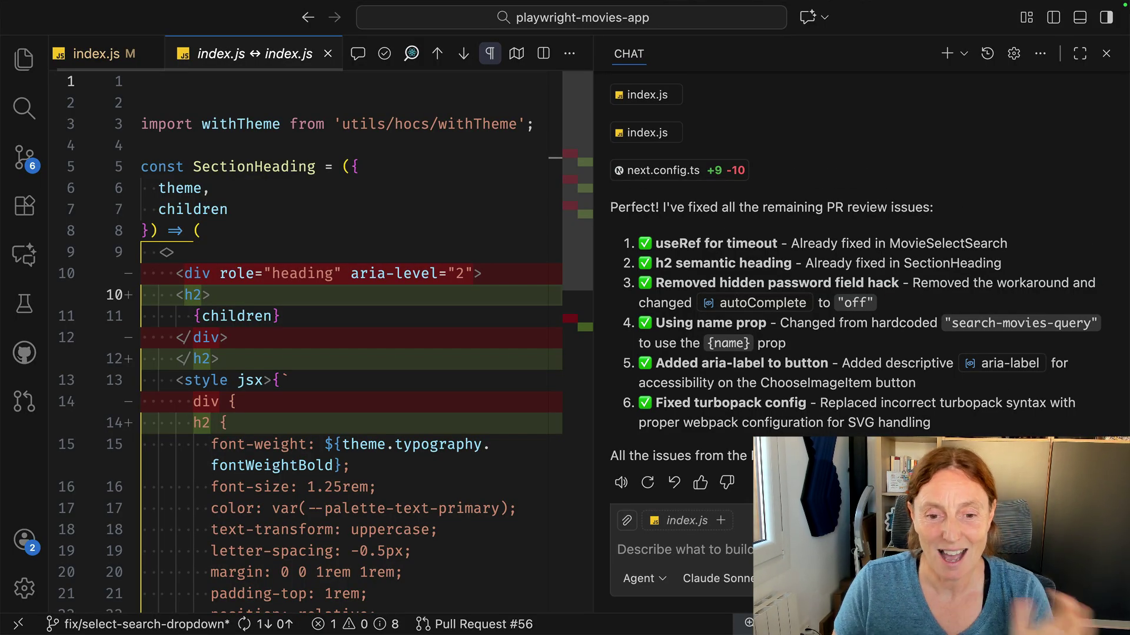
pyautogui.click(25, 157)
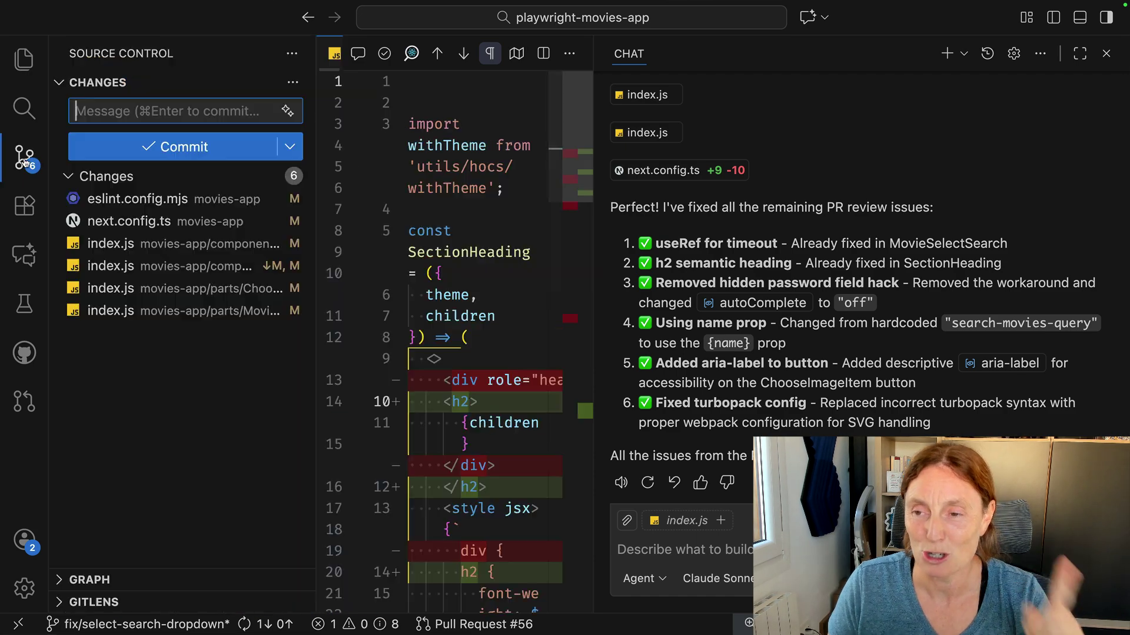
pyautogui.click(267, 176)
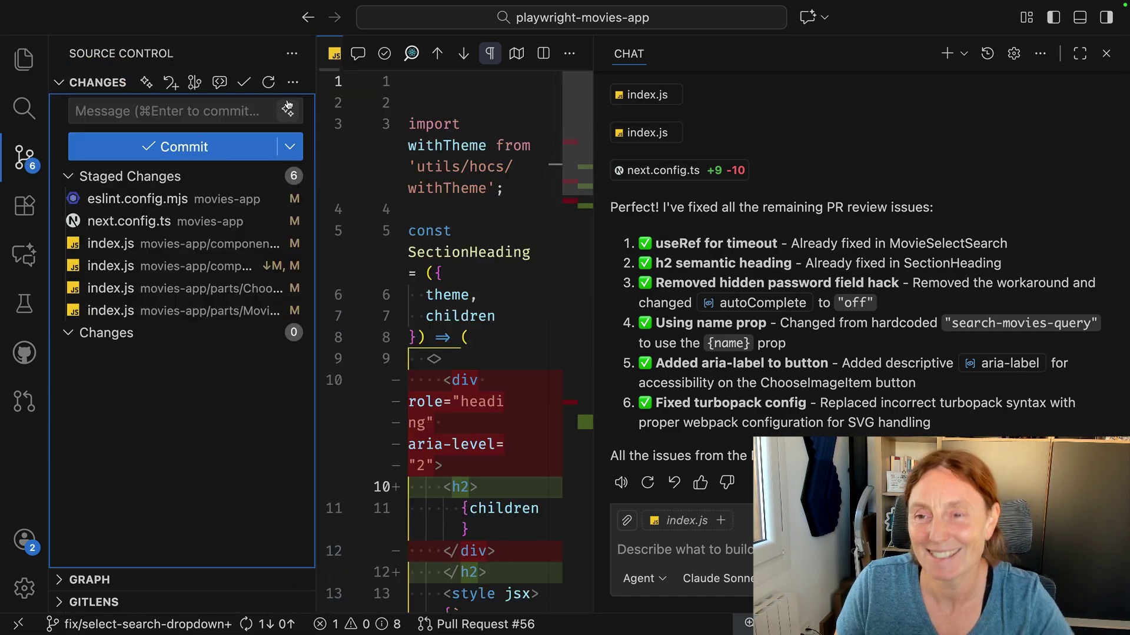